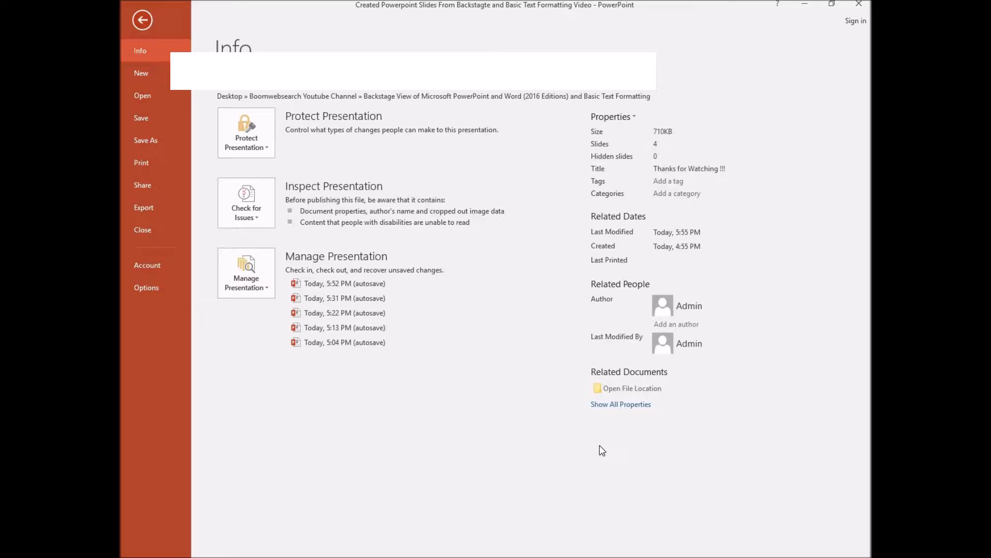
Step: Expand the presentation's full property list and look through the New and Share pages of the backstage view
{"action": "left_click", "coordinate": [619, 410]}
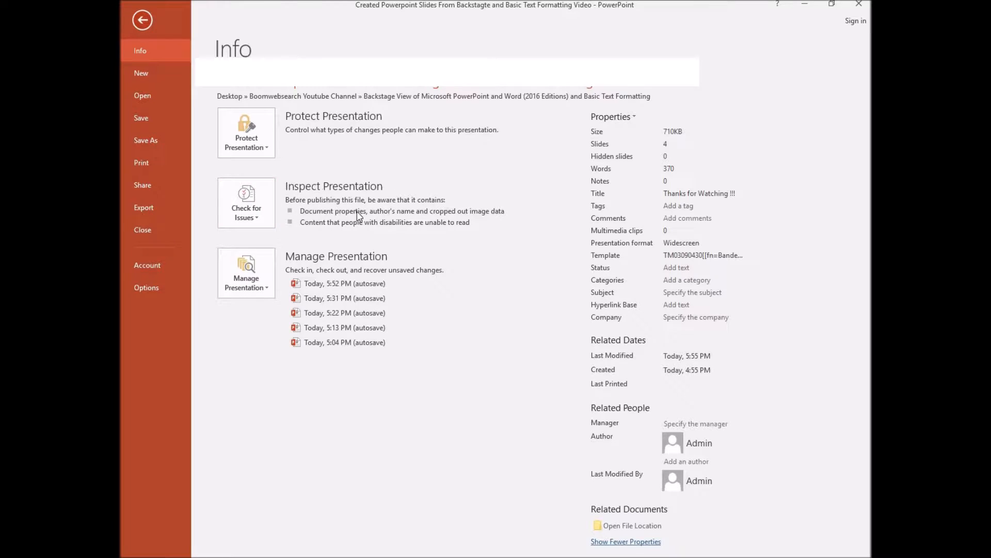
{"action": "left_click", "coordinate": [181, 81]}
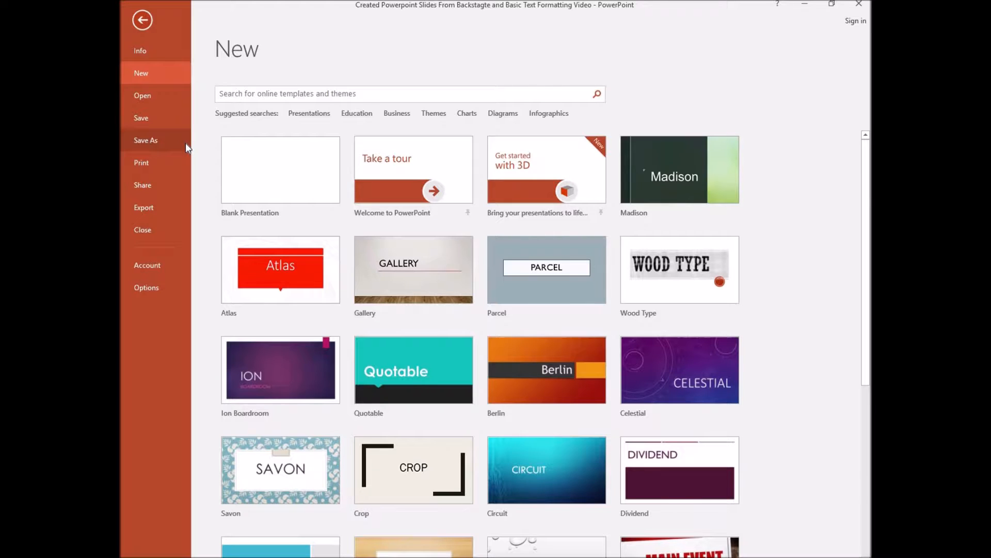
{"action": "left_click", "coordinate": [189, 185]}
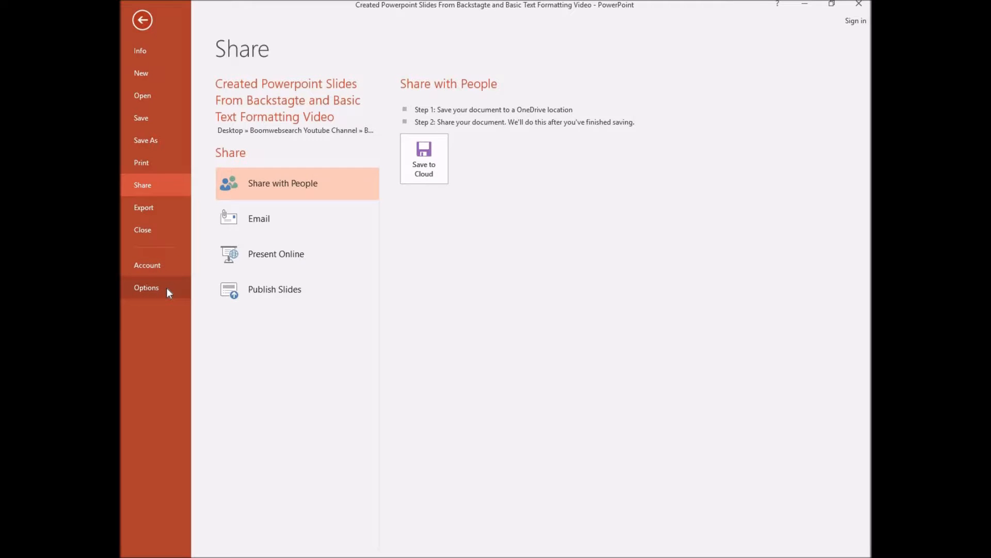
Step: Examine the available Office Theme choices in the general program options and close the options
{"action": "left_click", "coordinate": [146, 287]}
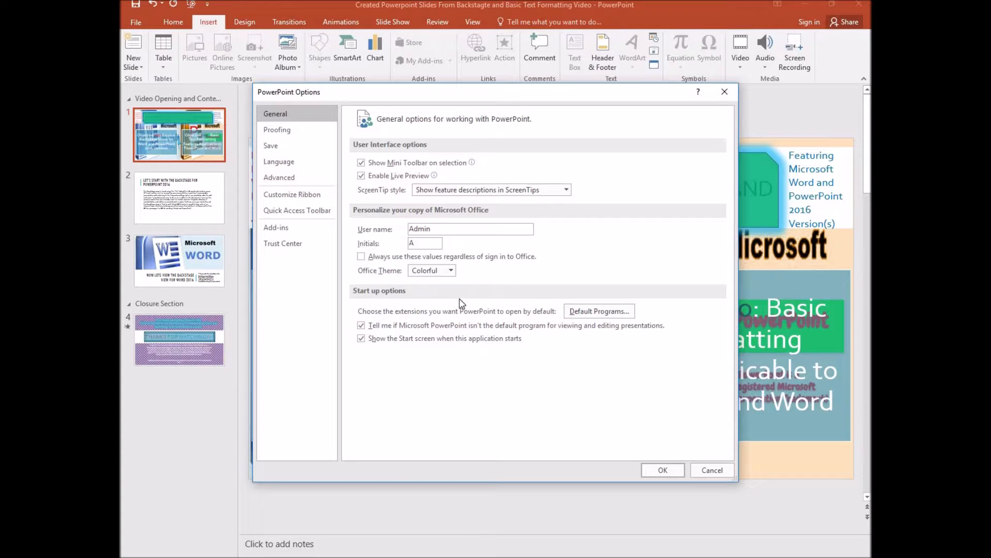
{"action": "left_click", "coordinate": [451, 271]}
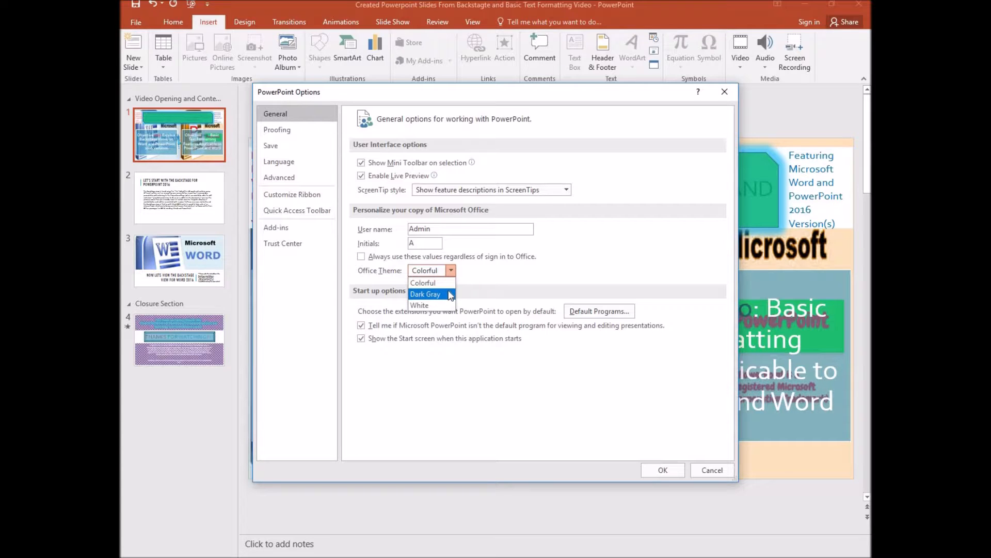
{"action": "left_click", "coordinate": [456, 275]}
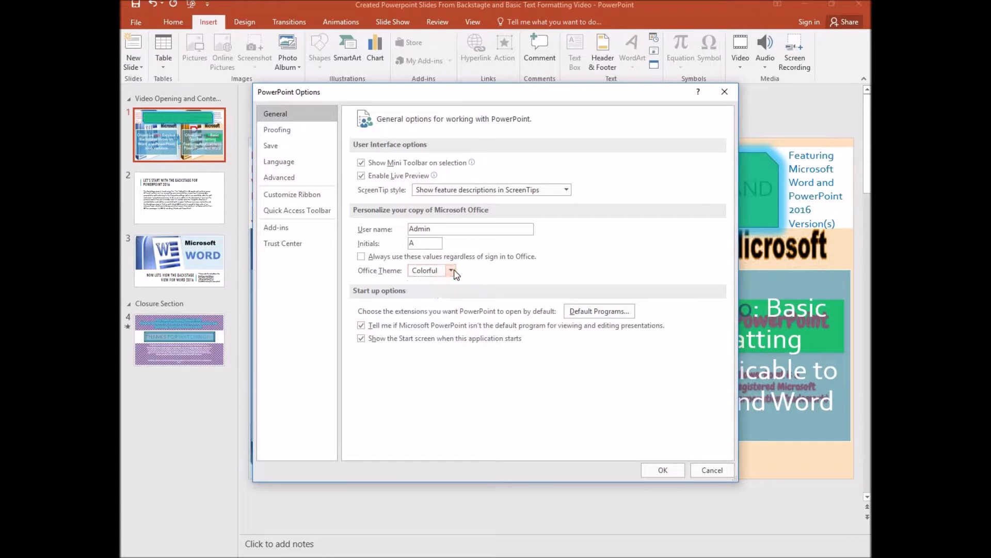
{"action": "left_click", "coordinate": [724, 92]}
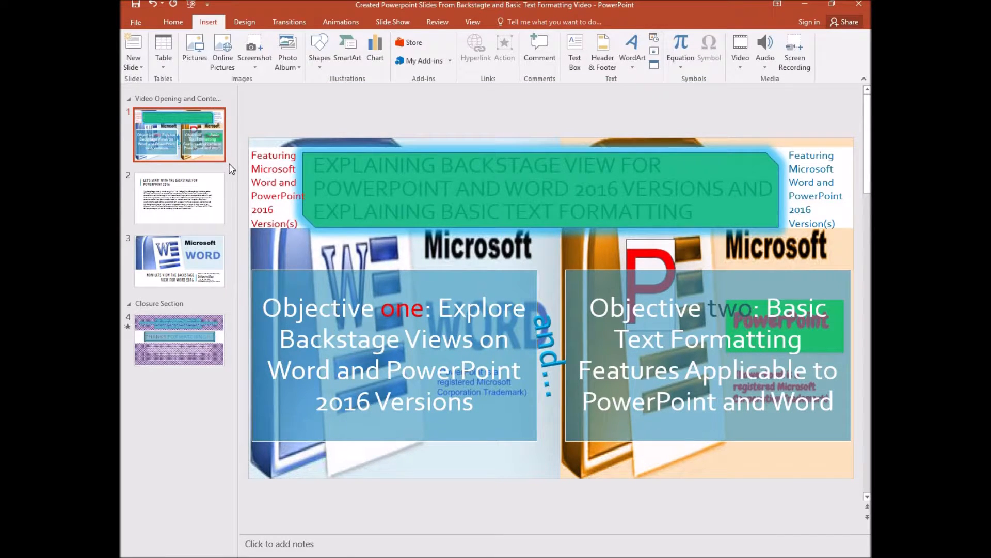
Step: Browse past slide 2 to slide 3, which introduces the backstage view for Word 2016
{"action": "left_click", "coordinate": [205, 200]}
{"action": "left_click", "coordinate": [208, 255]}
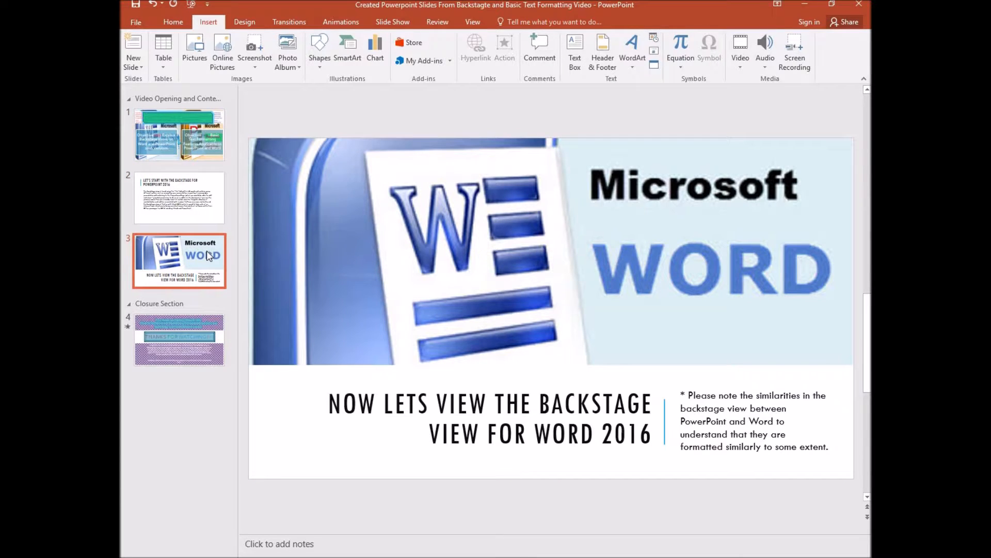
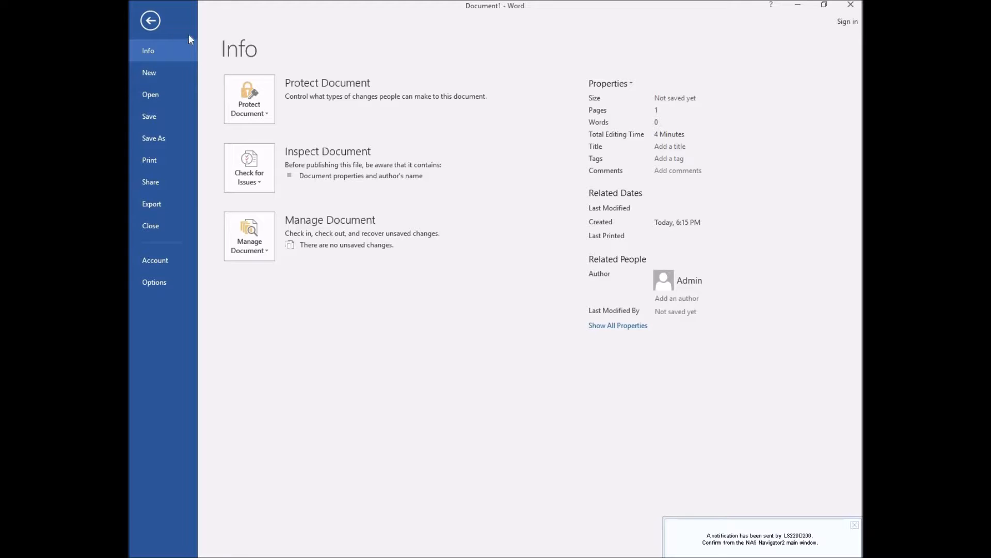
Step: Switch to the blank Word document, centre the paragraph and set its font to Bahnschrift at size 15
{"action": "left_click", "coordinate": [149, 21]}
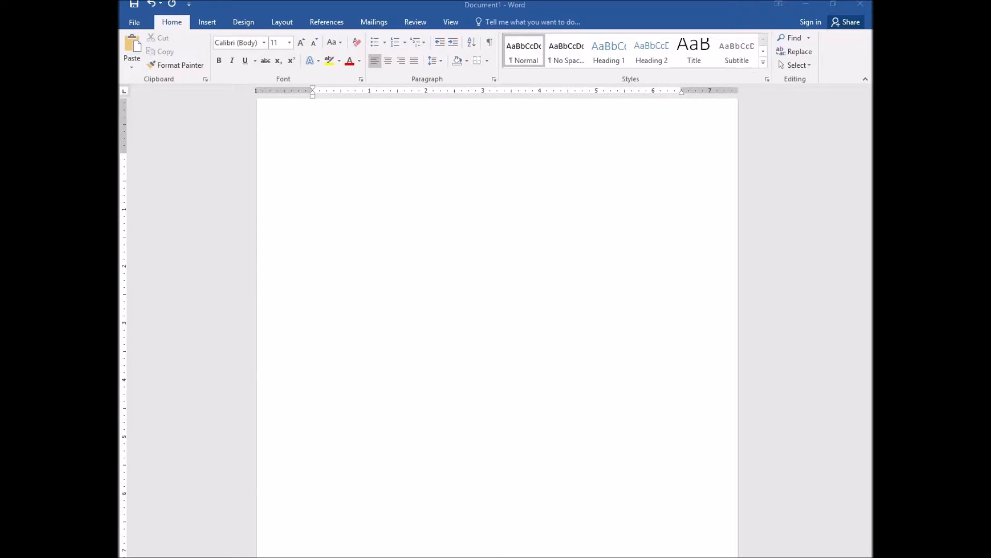
{"action": "left_click", "coordinate": [388, 61]}
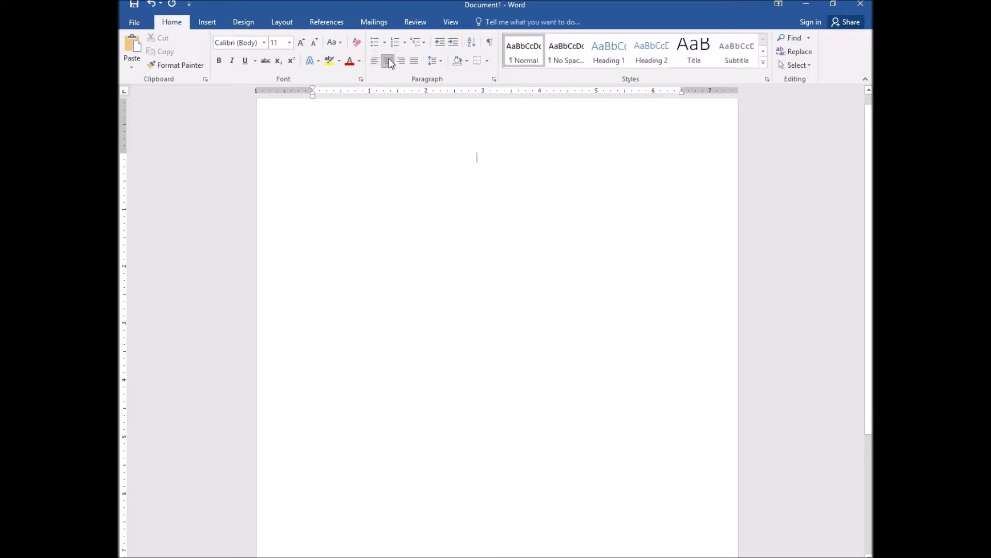
{"action": "left_click", "coordinate": [288, 44]}
{"action": "type", "text": "15"}
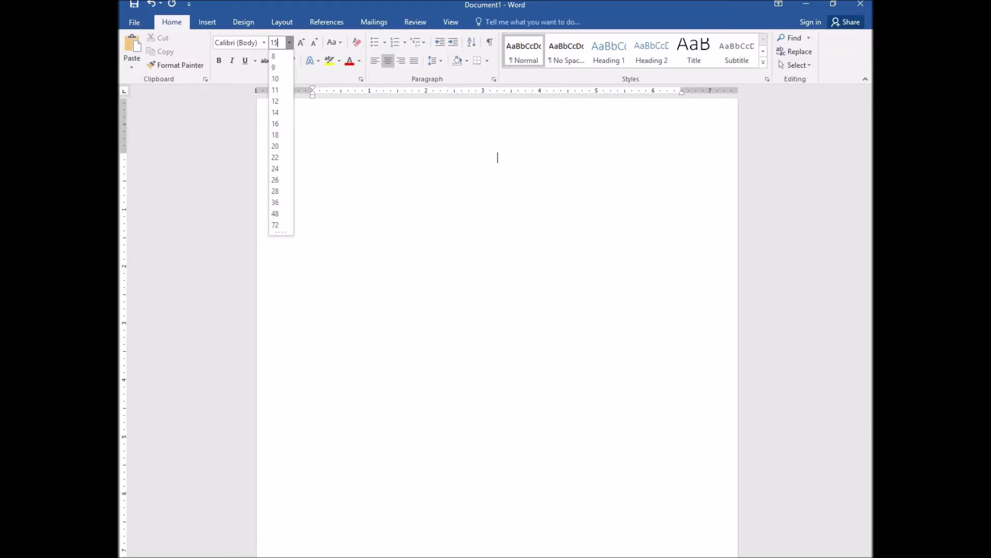
{"action": "key", "text": "Return"}
{"action": "left_click", "coordinate": [264, 43]}
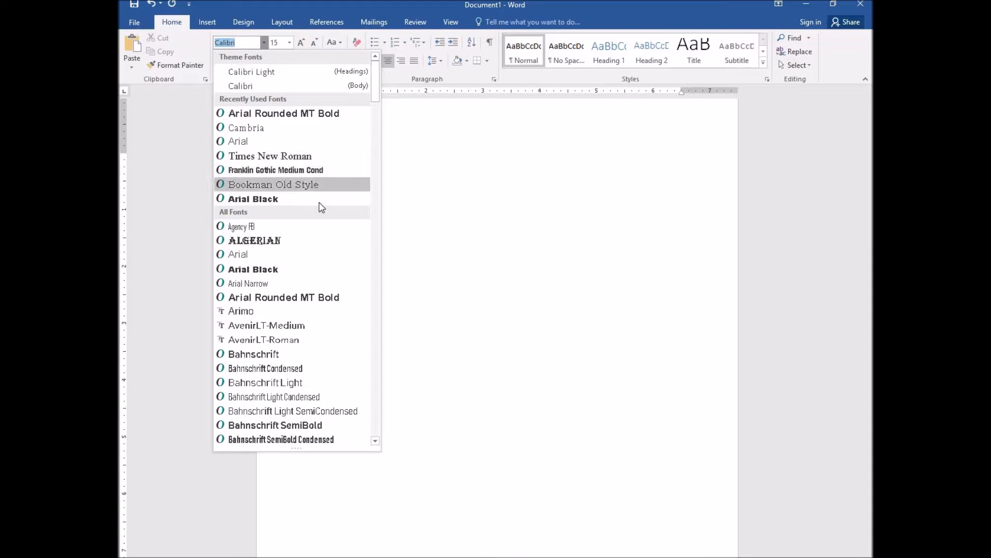
{"action": "left_click", "coordinate": [312, 353]}
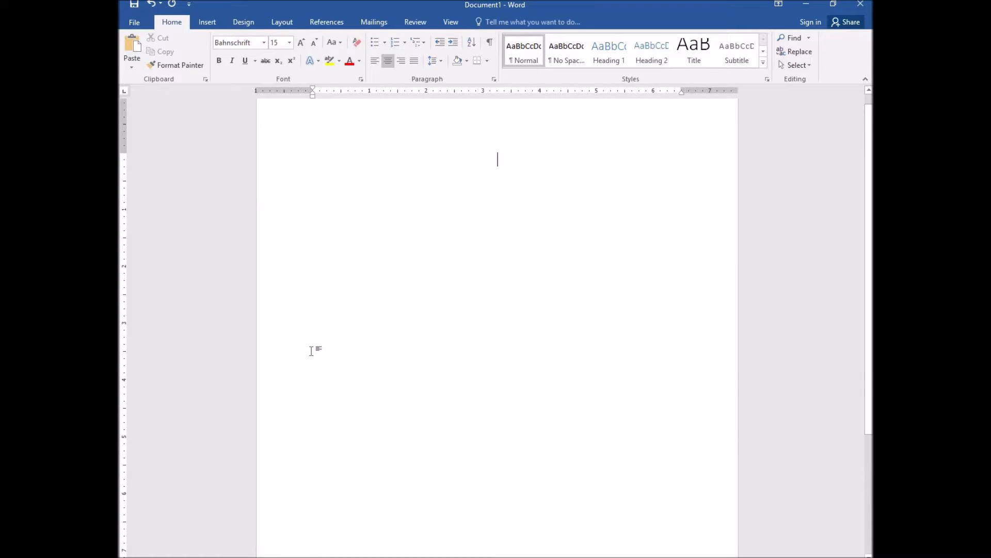
Step: Enter the sentence "This is a sentence which was created for testing Word 2016 (created by Microsoft) for the porposes of this video."
{"action": "type", "text": "This i"}
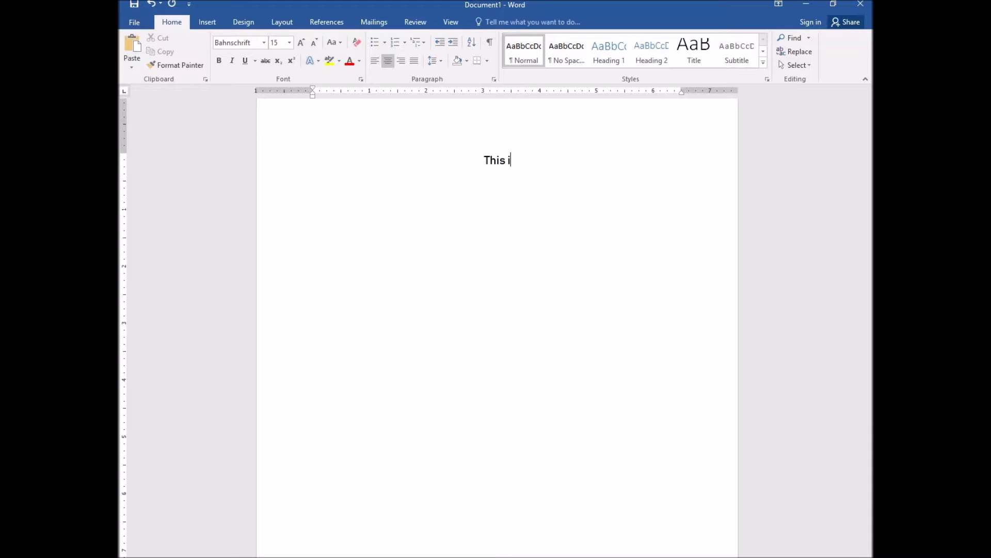
{"action": "type", "text": "s a sentence whic"}
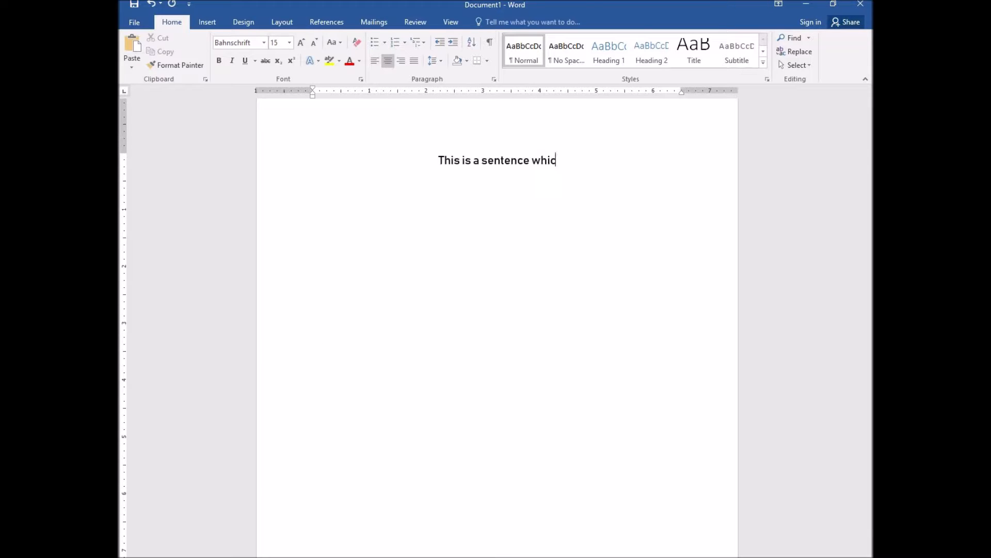
{"action": "type", "text": "h was "}
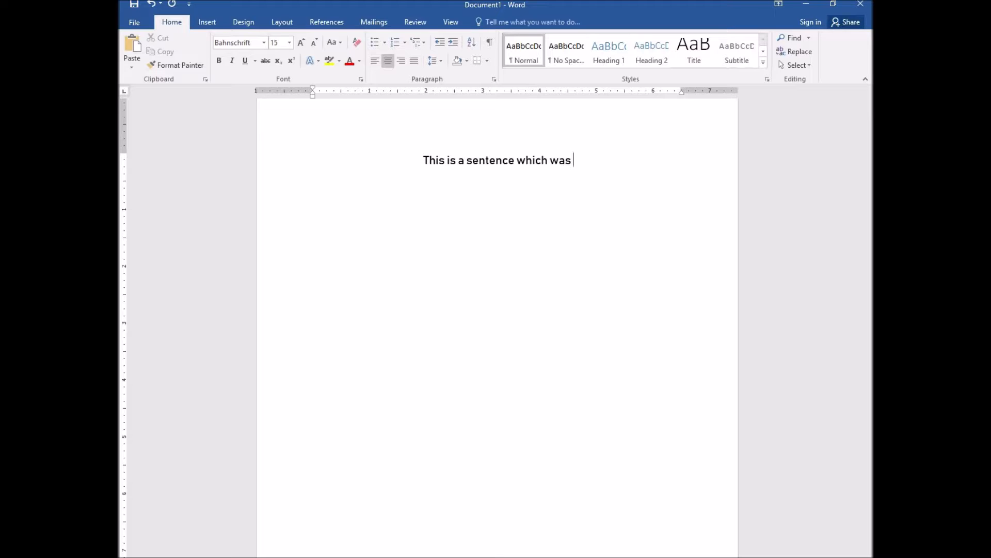
{"action": "type", "text": "created "}
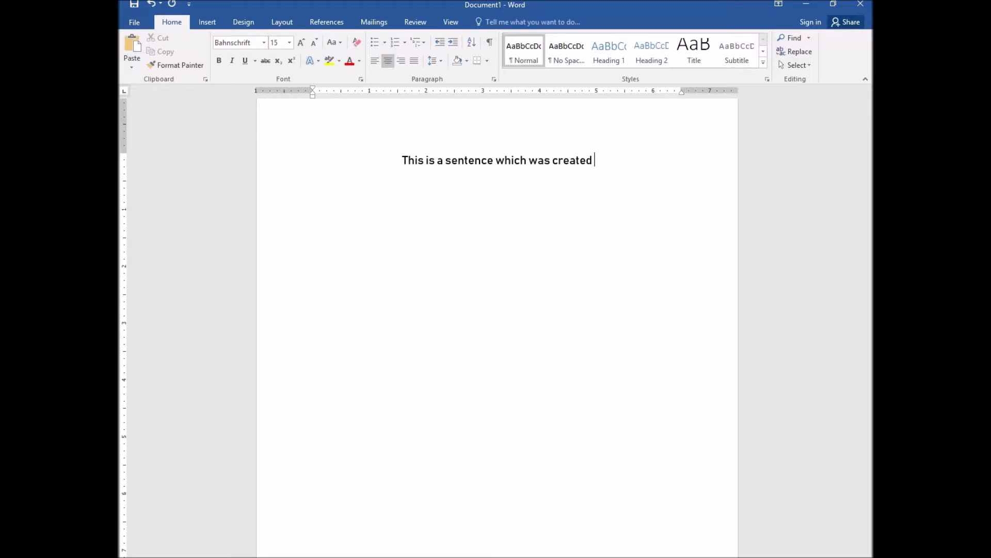
{"action": "type", "text": "for t"}
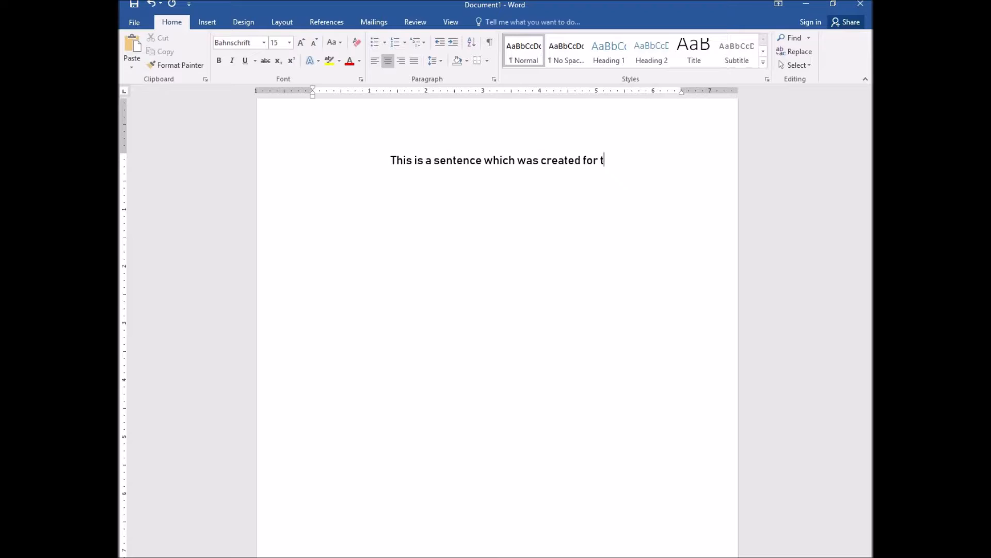
{"action": "type", "text": "esting"}
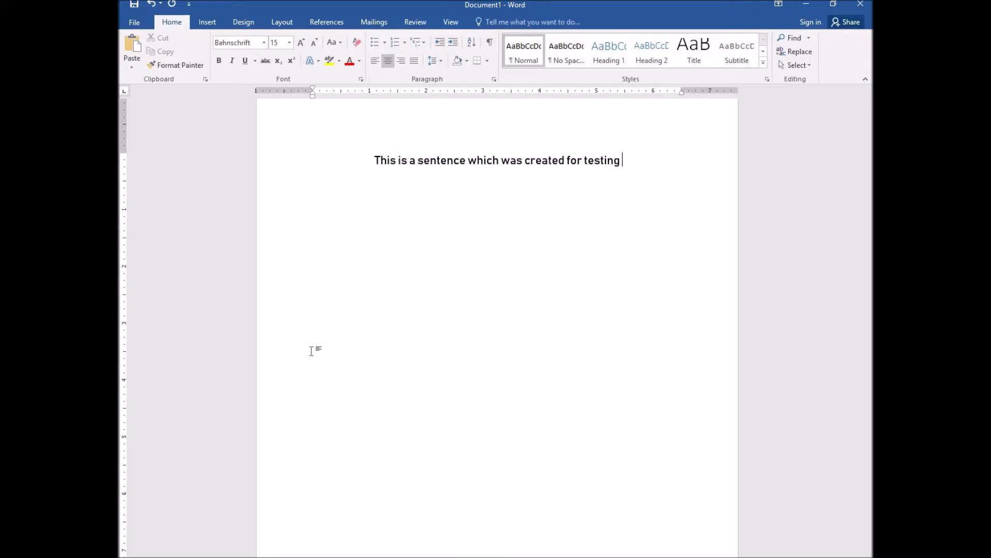
{"action": "type", "text": " W"}
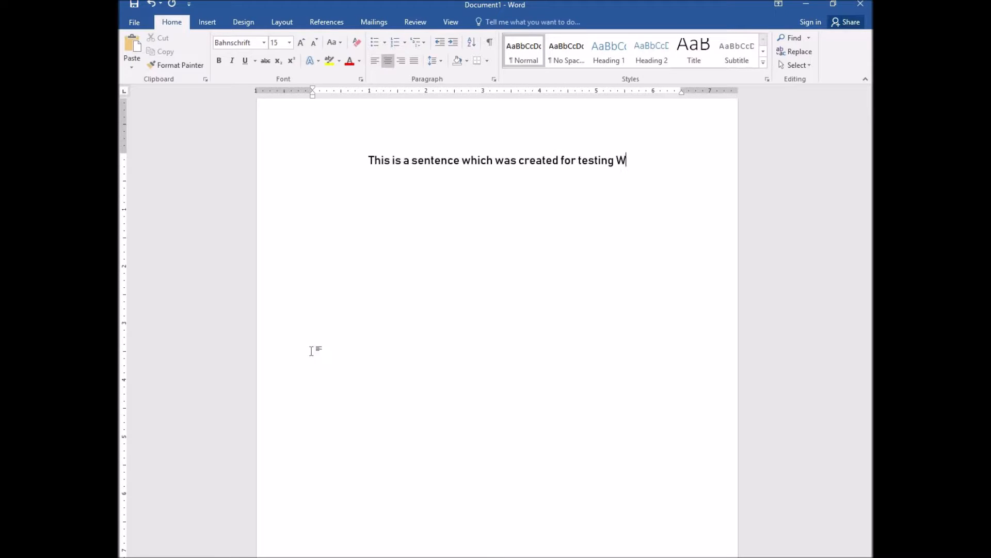
{"action": "type", "text": "ord"}
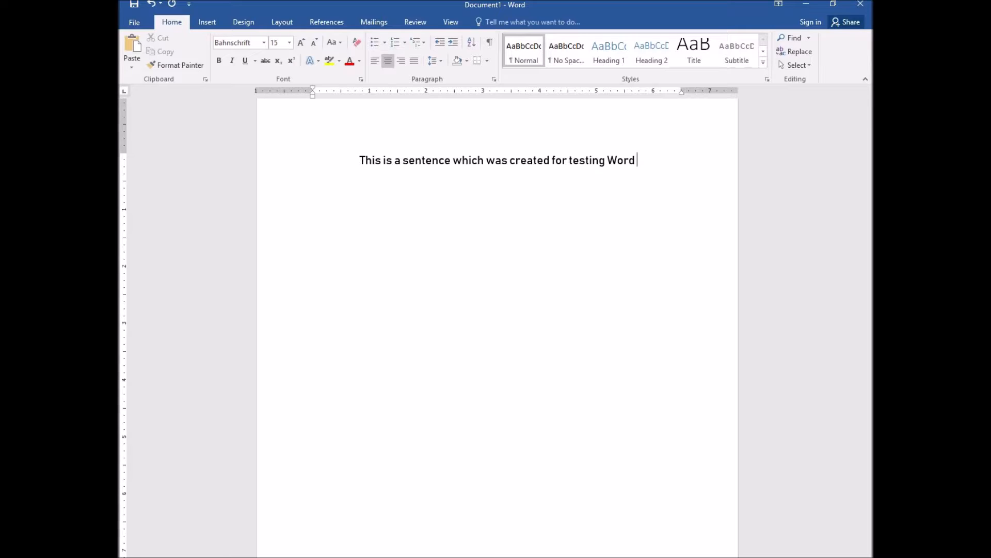
{"action": "type", "text": " 201"}
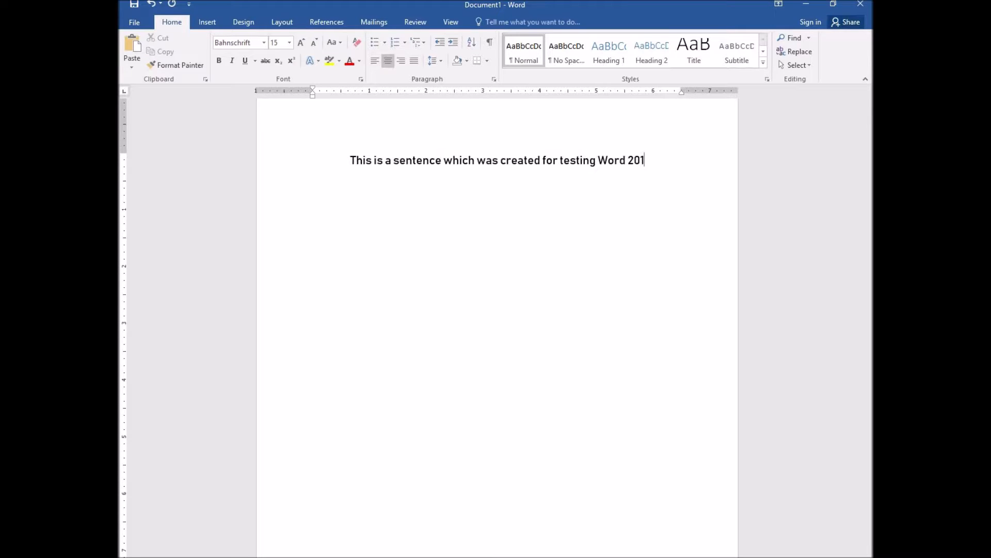
{"action": "type", "text": "6 (Cr"}
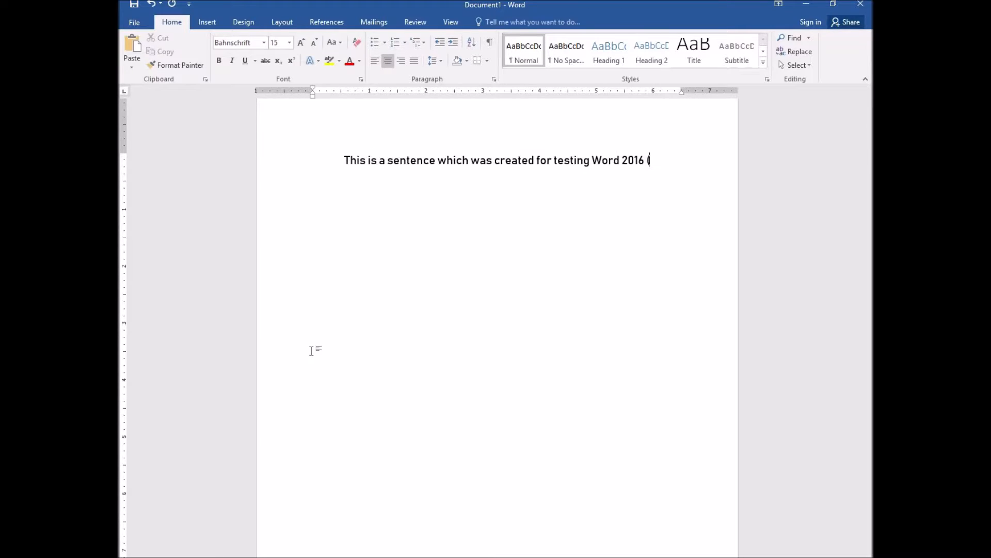
{"action": "key", "text": "BackSpace"}
{"action": "key", "text": "BackSpace"}
{"action": "type", "text": "created"}
{"action": "type", "text": " by Micro"}
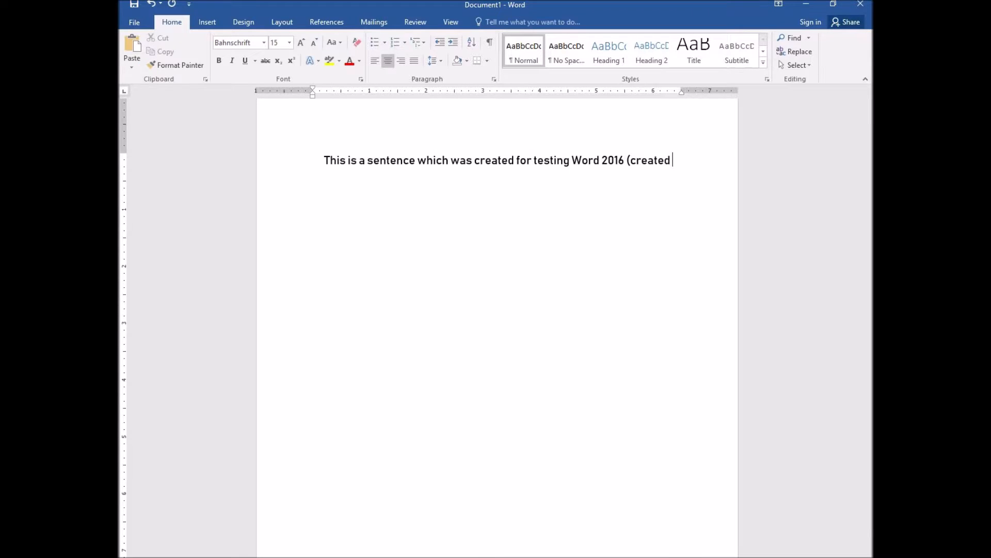
{"action": "type", "text": "soft)"}
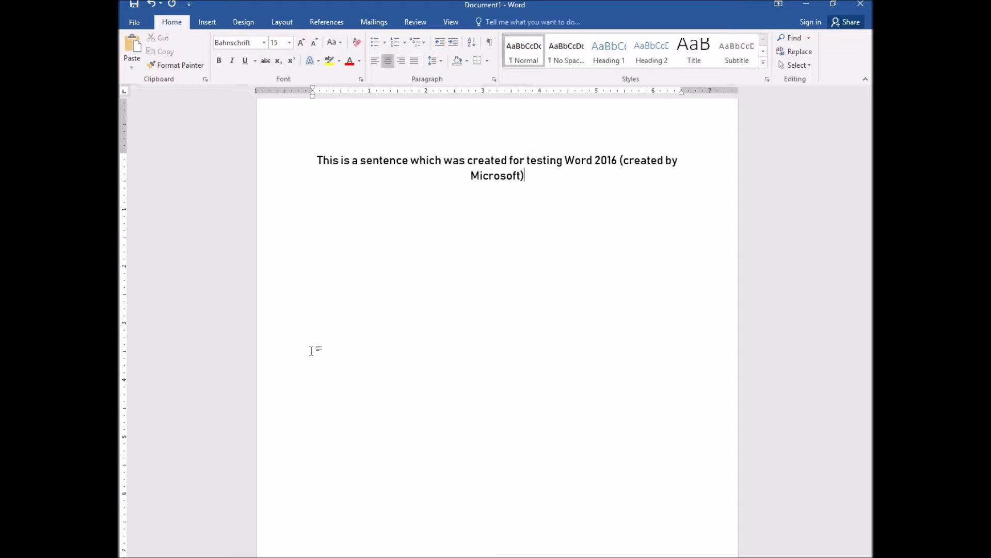
{"action": "type", "text": " f"}
{"action": "type", "text": "or the p"}
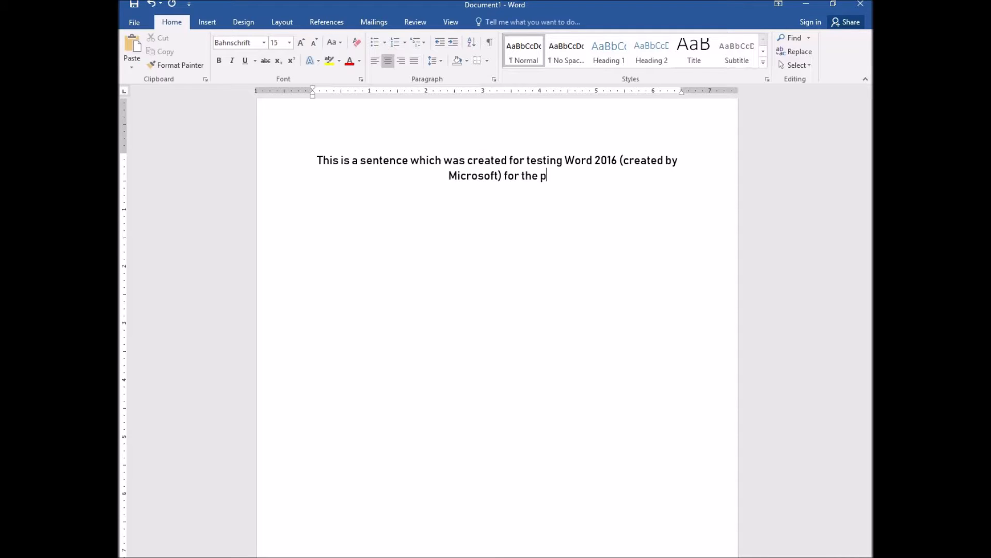
{"action": "type", "text": "orpose"}
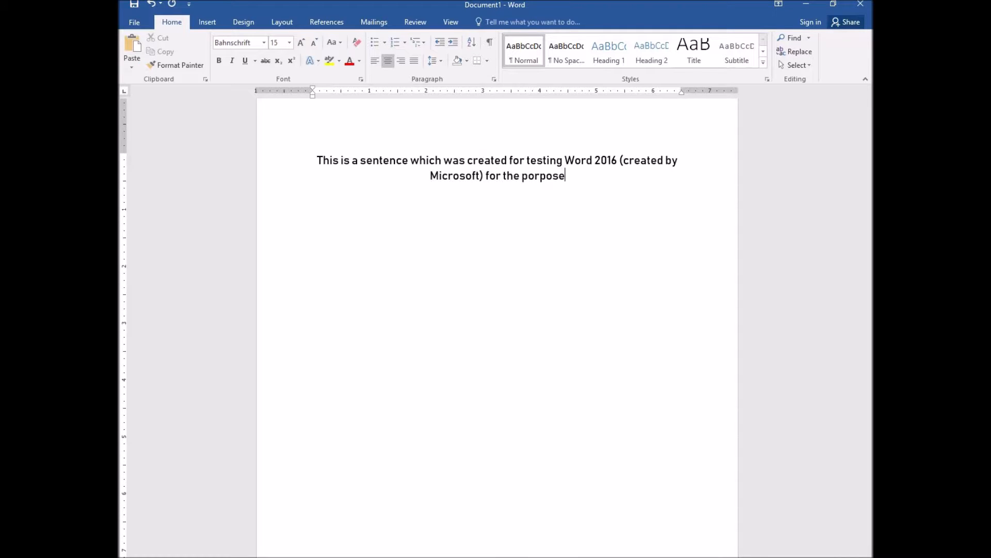
{"action": "type", "text": "s of t"}
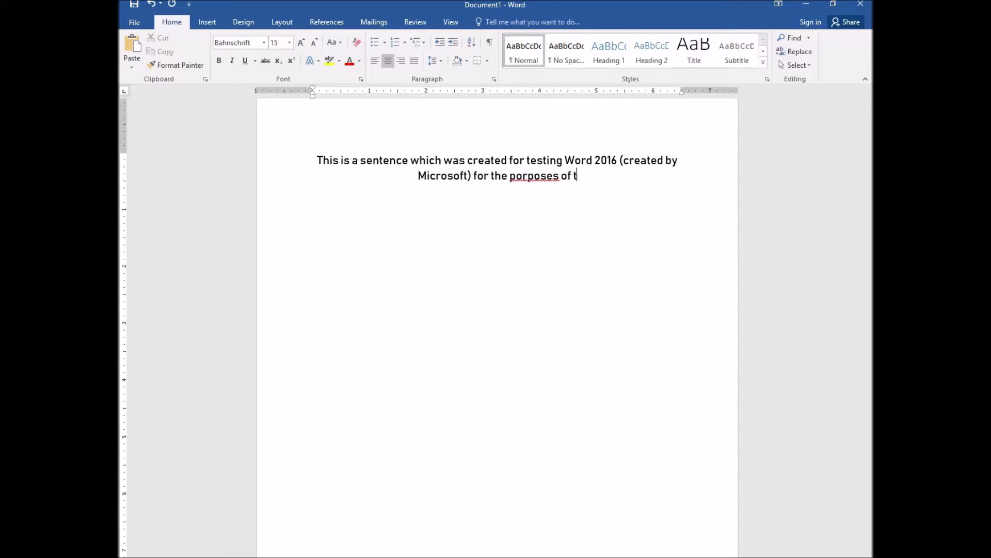
{"action": "type", "text": "his video"}
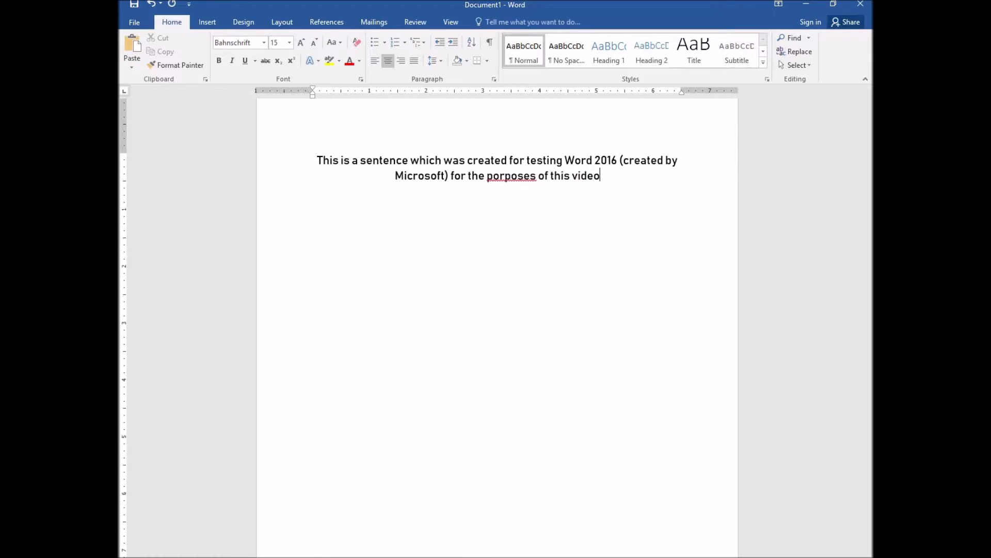
{"action": "type", "text": "."}
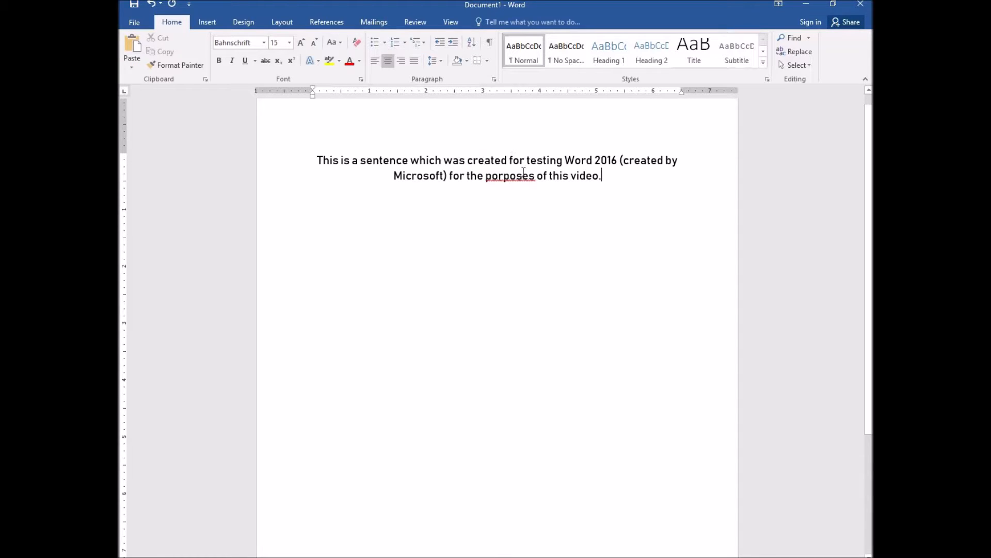
Step: Correct the misspelled word "porposes" to "purposes" using the suggested spelling
{"action": "right_click", "coordinate": [527, 185]}
{"action": "left_click", "coordinate": [584, 189]}
{"action": "key", "text": "alt+Tab"}
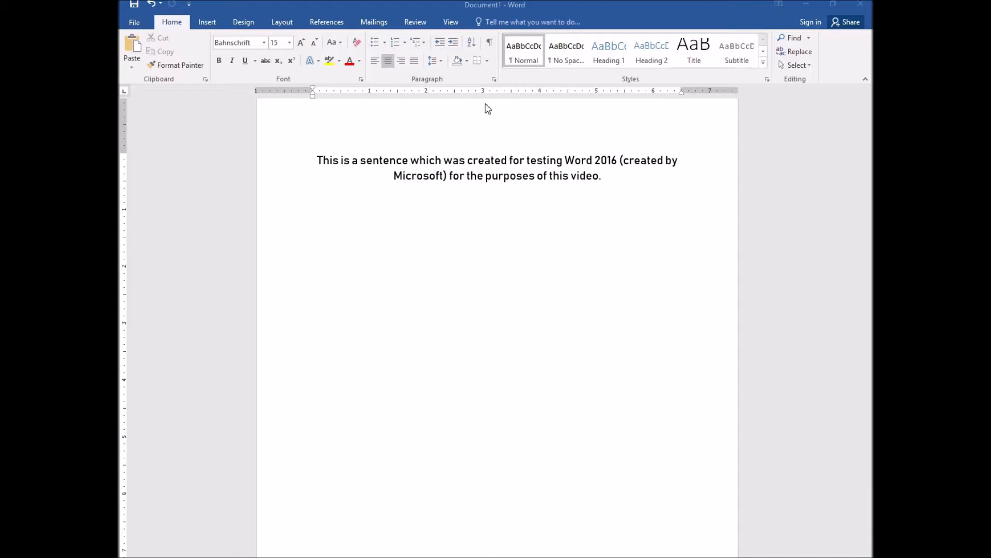
Step: Set the font of the whole sentence to Arial Black
{"action": "left_click", "coordinate": [615, 175]}
{"action": "triple_click", "coordinate": [606, 175]}
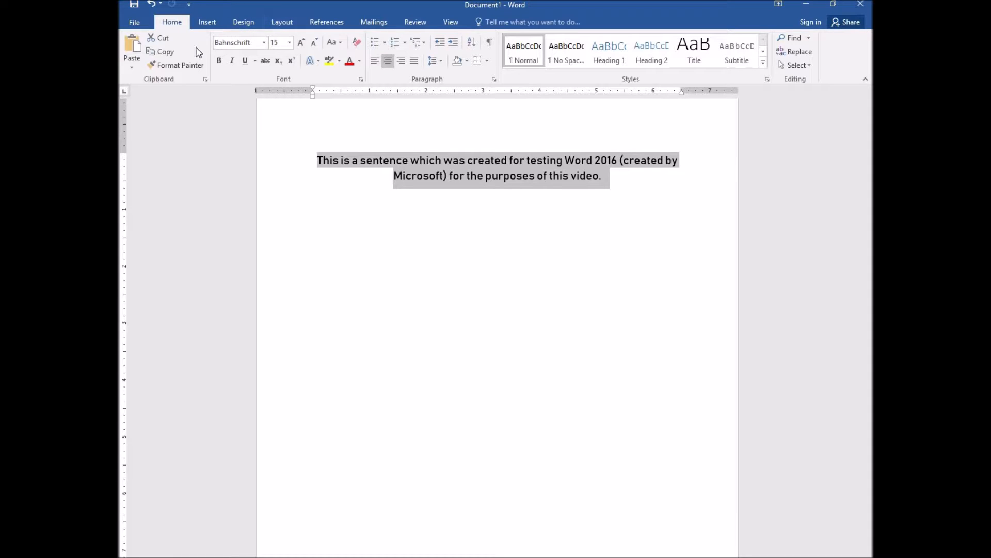
{"action": "left_click", "coordinate": [265, 43]}
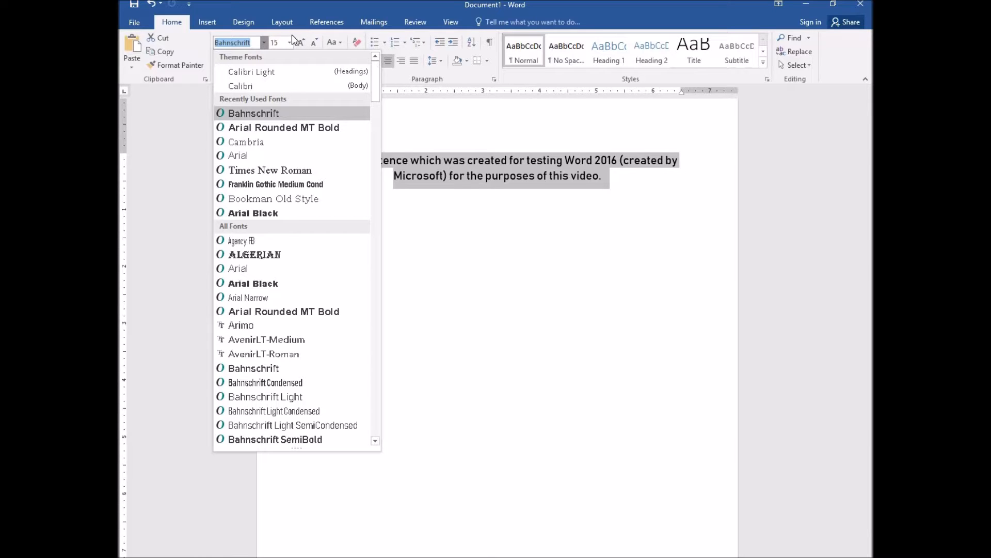
{"action": "left_click", "coordinate": [290, 42]}
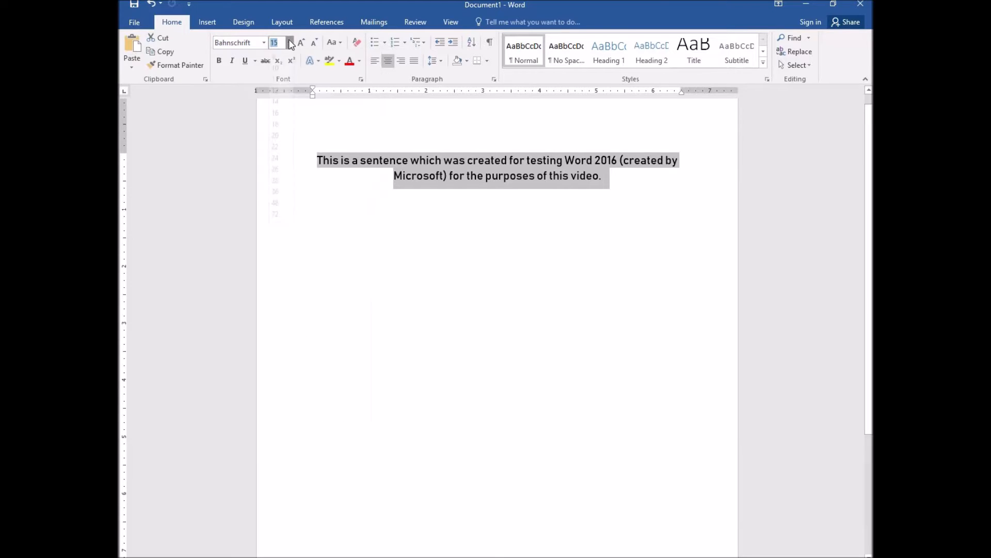
{"action": "left_click", "coordinate": [265, 43]}
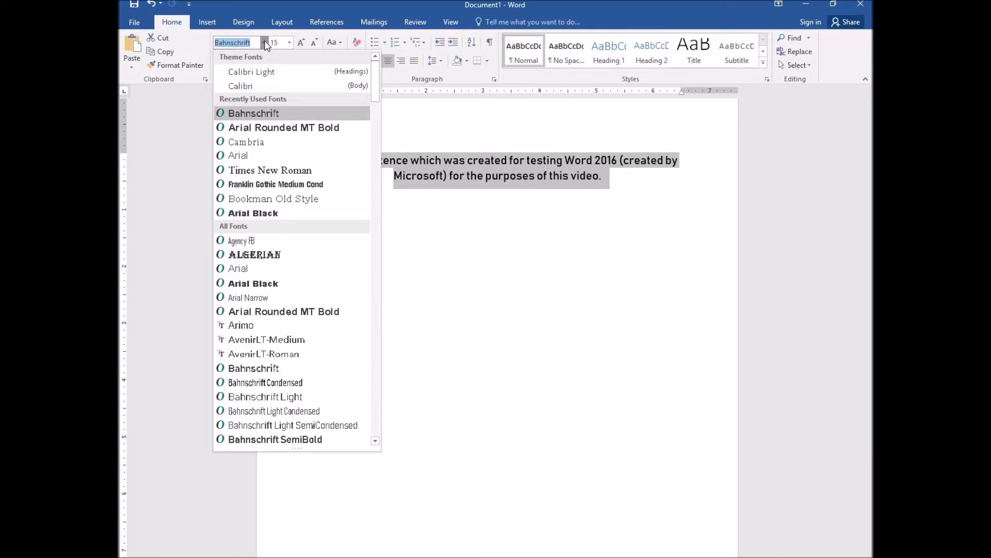
{"action": "left_click", "coordinate": [265, 43]}
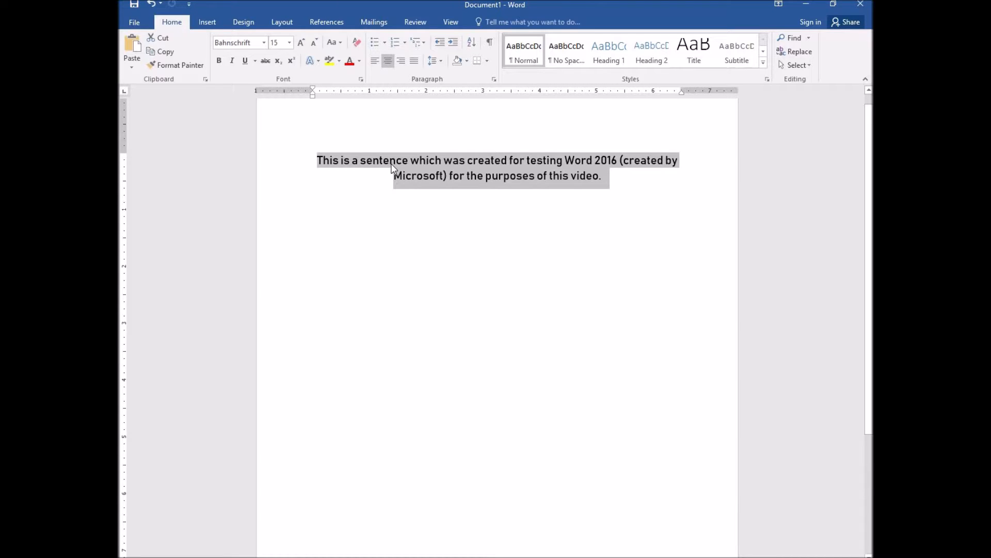
{"action": "left_click", "coordinate": [264, 43]}
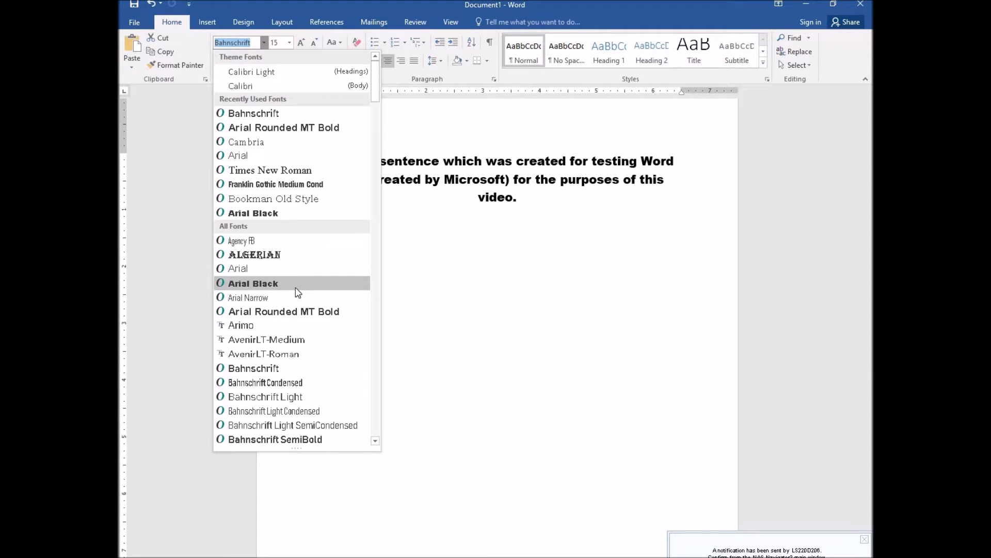
{"action": "left_click", "coordinate": [297, 212]}
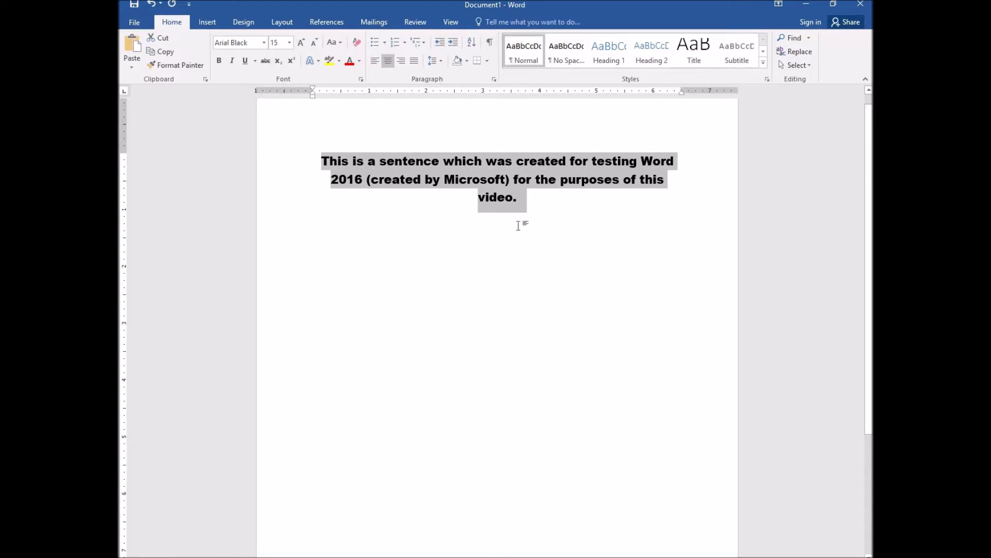
Step: Change the font colour of the whole sentence to the standard green
{"action": "left_click", "coordinate": [547, 211]}
{"action": "scroll", "coordinate": [547, 212], "scroll_direction": "up", "scroll_amount": 1}
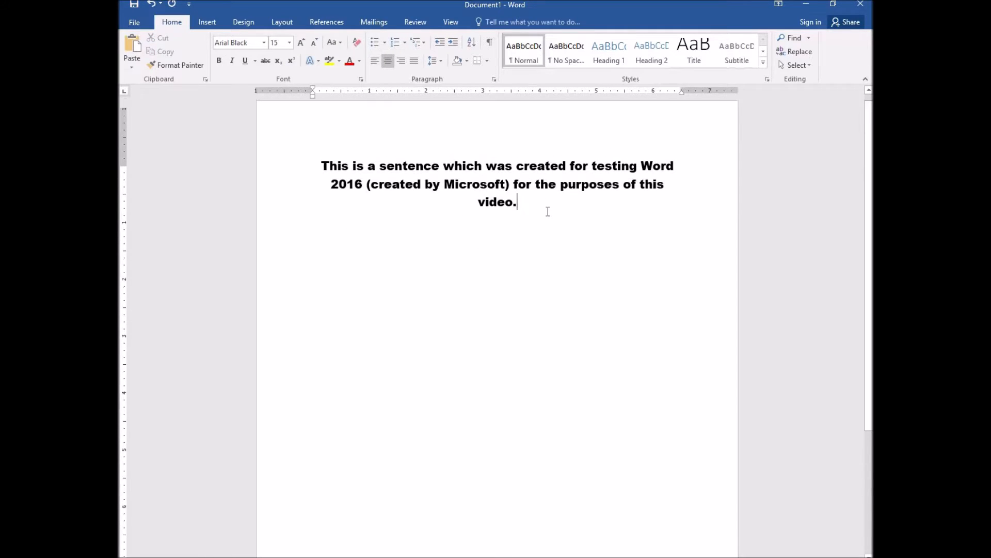
{"action": "triple_click", "coordinate": [498, 211]}
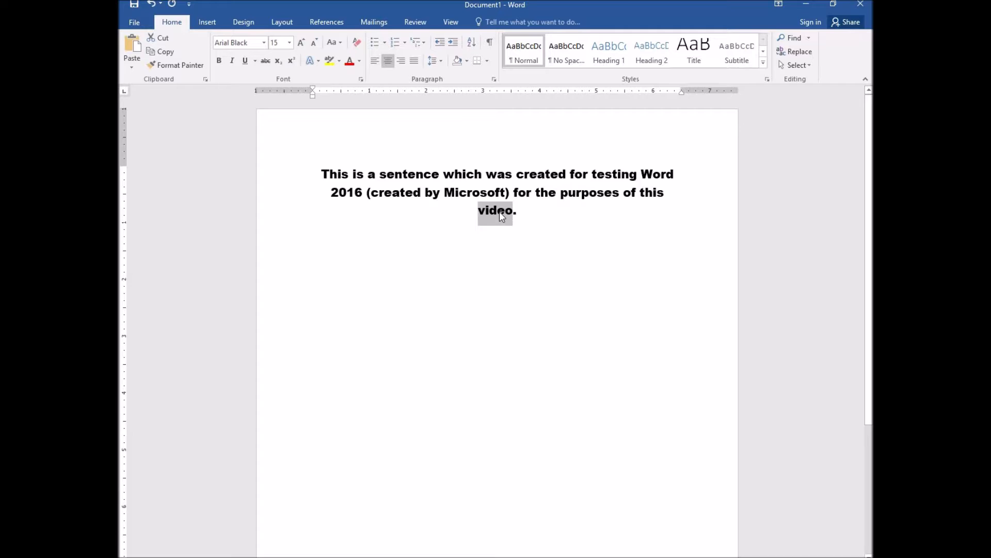
{"action": "left_click", "coordinate": [360, 61]}
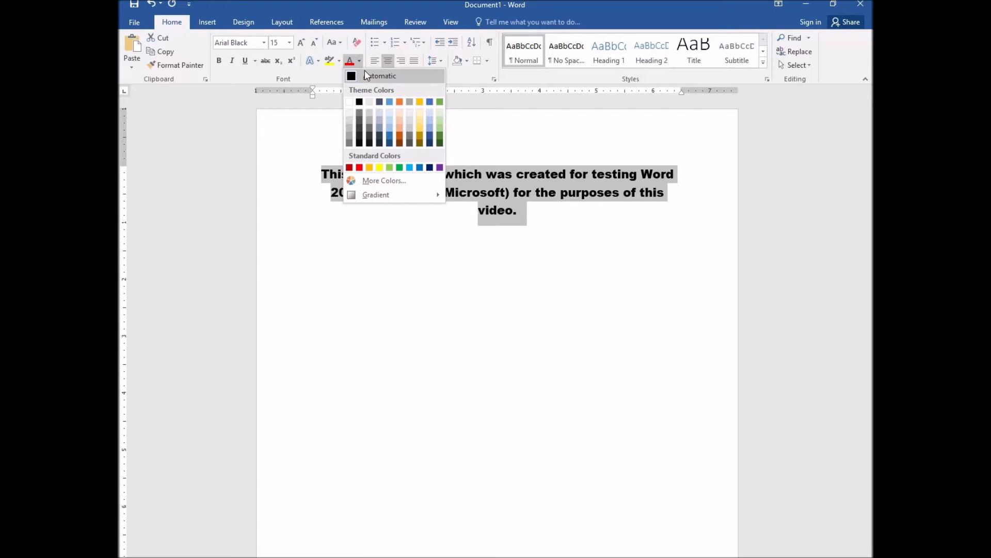
{"action": "left_click", "coordinate": [400, 167]}
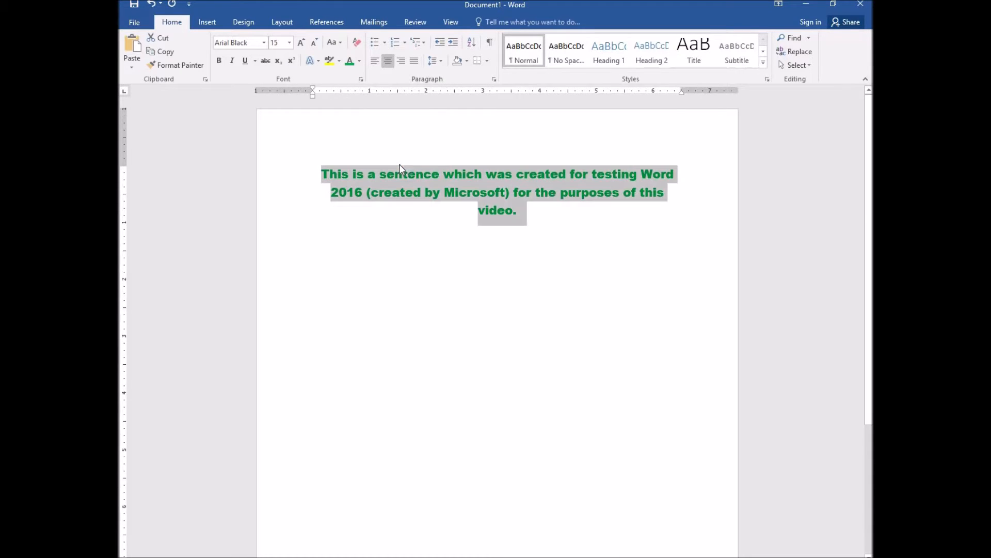
Step: Highlight the whole green sentence in bright green
{"action": "left_click", "coordinate": [546, 209]}
{"action": "left_click_drag", "start_coordinate": [520, 212], "coordinate": [523, 219]}
{"action": "triple_click", "coordinate": [516, 209]}
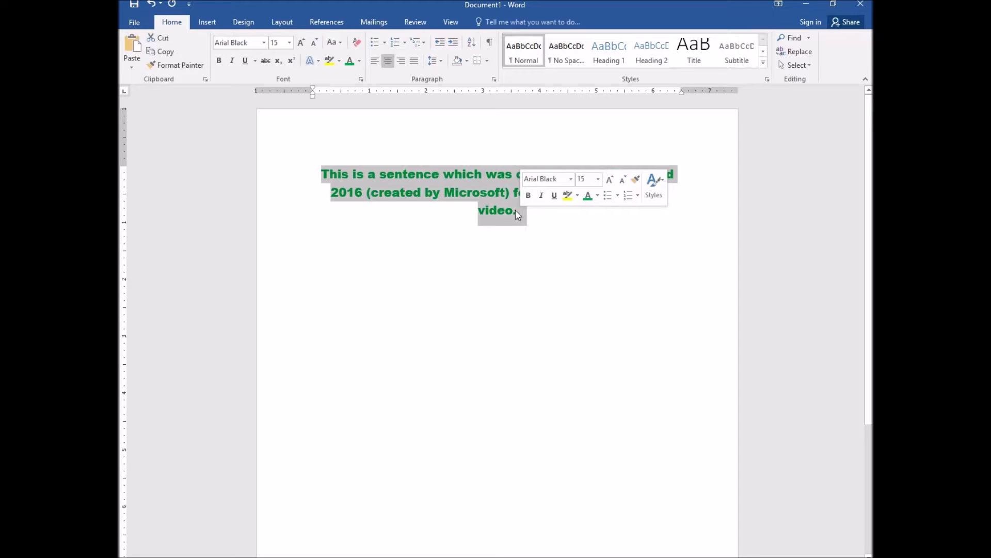
{"action": "left_click", "coordinate": [341, 64]}
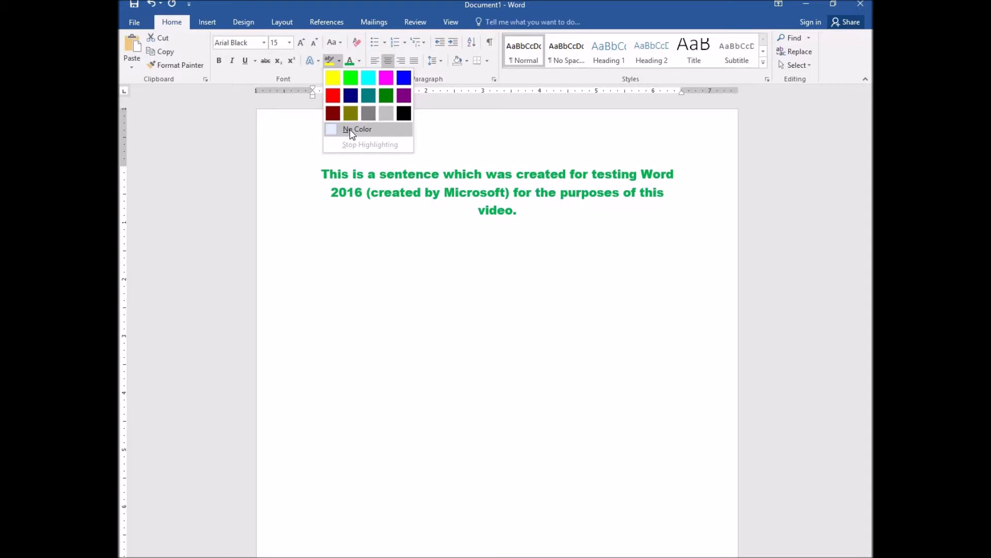
{"action": "left_click", "coordinate": [347, 78]}
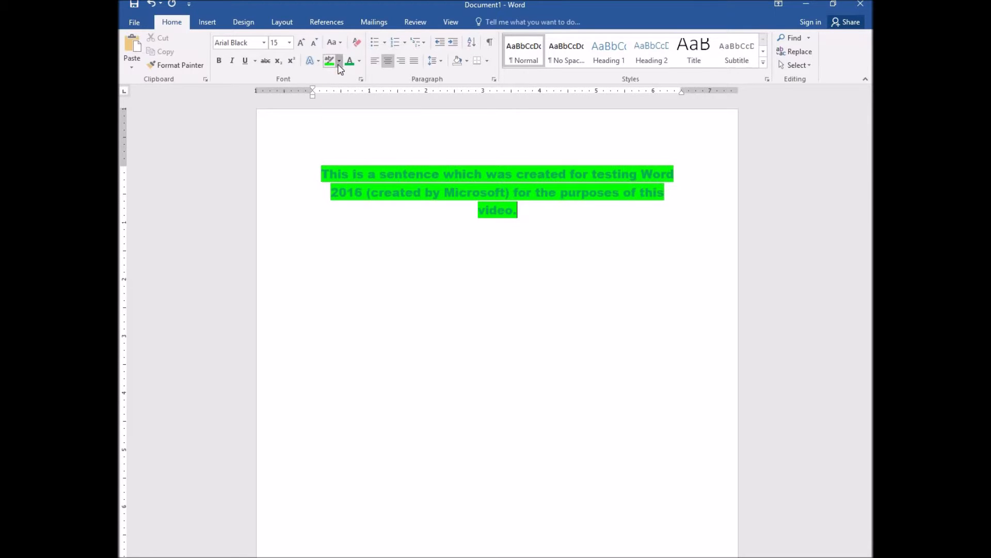
Step: Set the text highlight colour to No Color and add the word "hi" after the sentence
{"action": "left_click", "coordinate": [339, 61]}
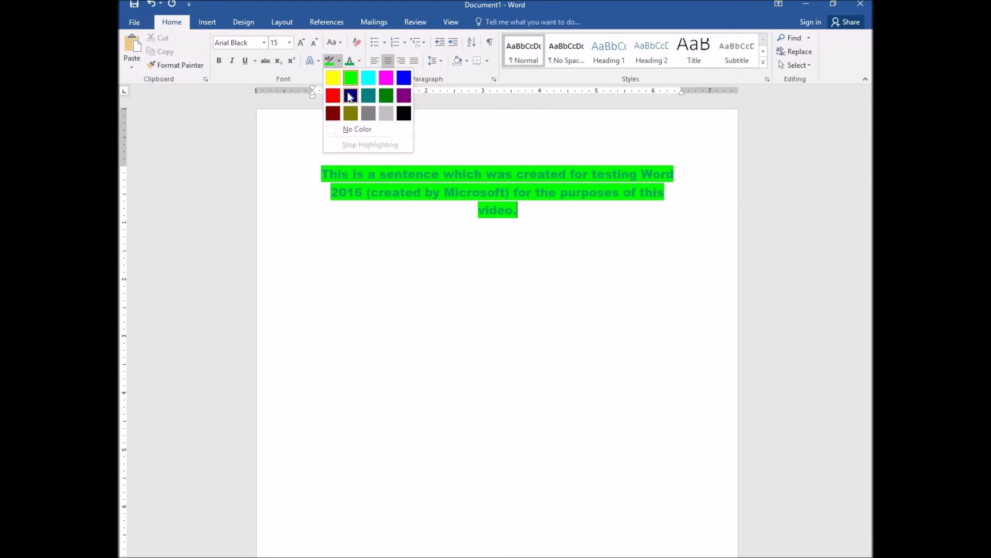
{"action": "left_click", "coordinate": [363, 133]}
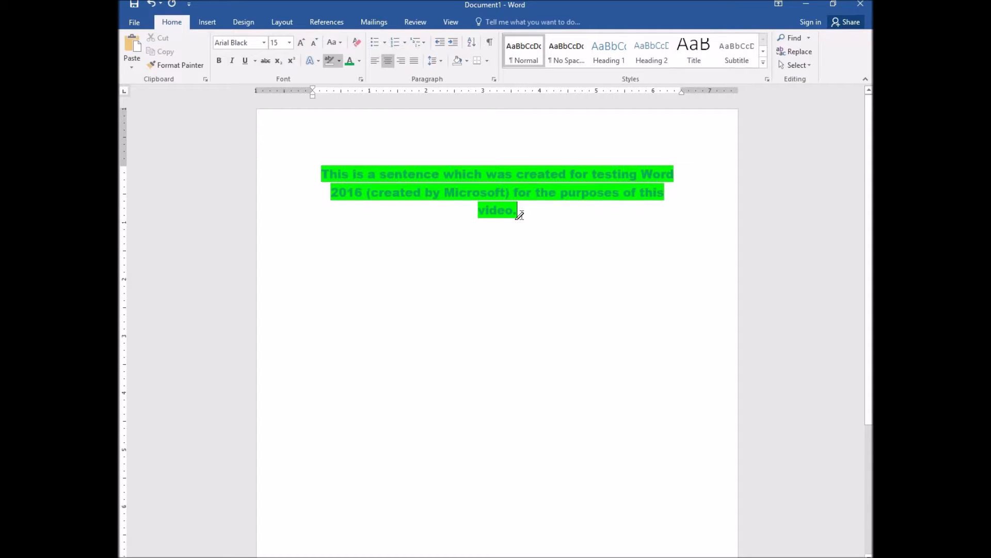
{"action": "key", "text": "Escape"}
{"action": "type", "text": "hi"}
Step: Remove the highlight from the sentence, starting with the part from "Microsoft" through "hi"
{"action": "left_click_drag", "start_coordinate": [533, 213], "coordinate": [469, 194]}
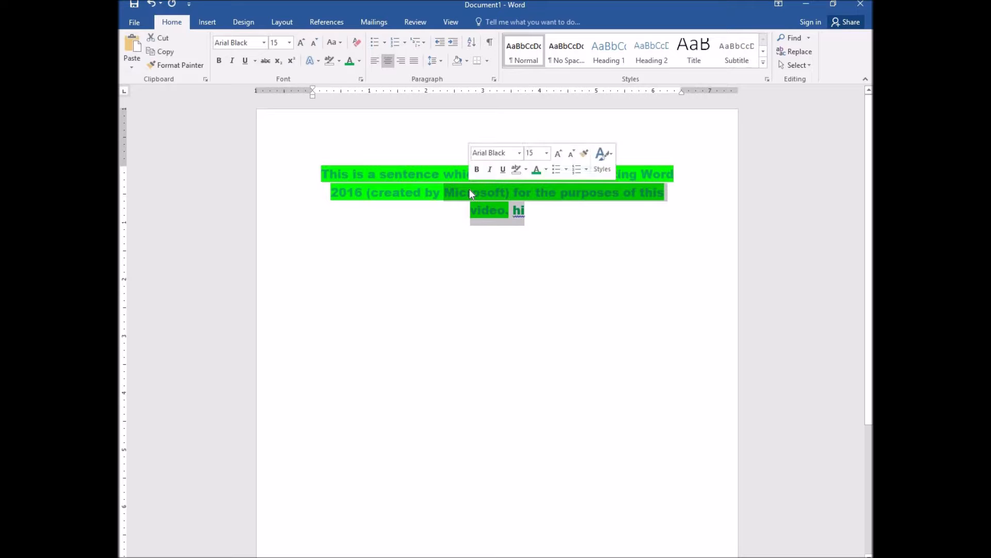
{"action": "left_click", "coordinate": [329, 62]}
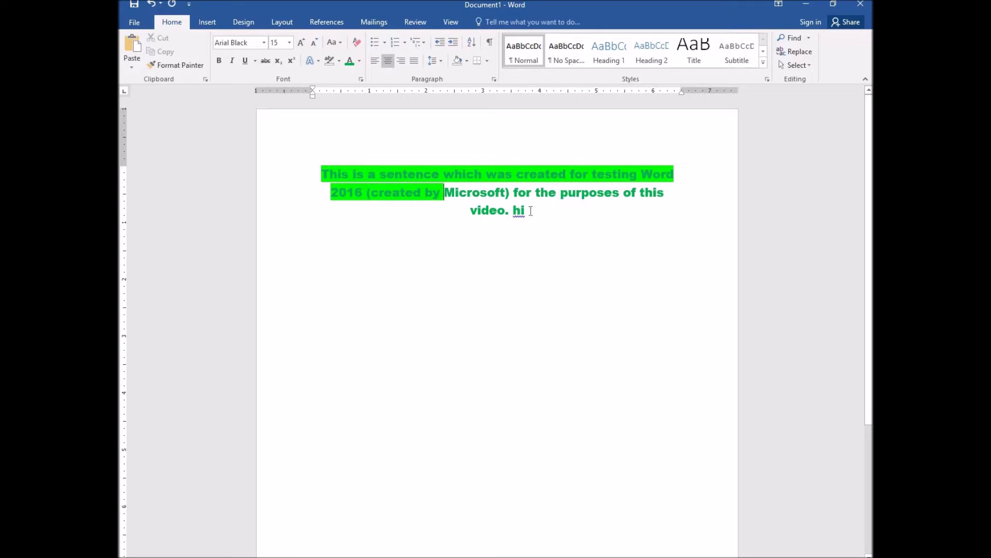
{"action": "left_click_drag", "start_coordinate": [532, 212], "coordinate": [321, 176]}
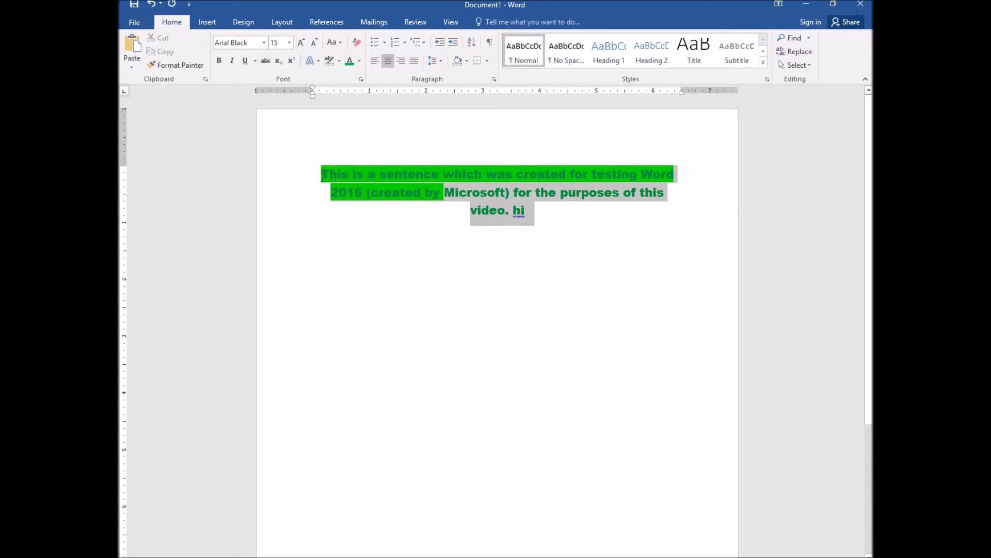
{"action": "left_click", "coordinate": [332, 63]}
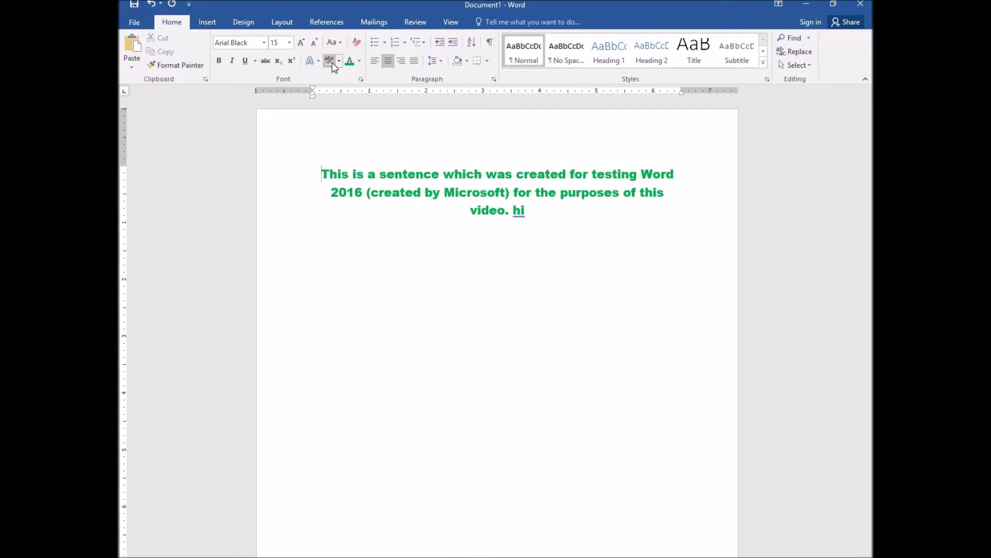
Step: Select the whole paragraph again and reapply the bright green highlight to it
{"action": "left_click", "coordinate": [590, 215], "text": "shift"}
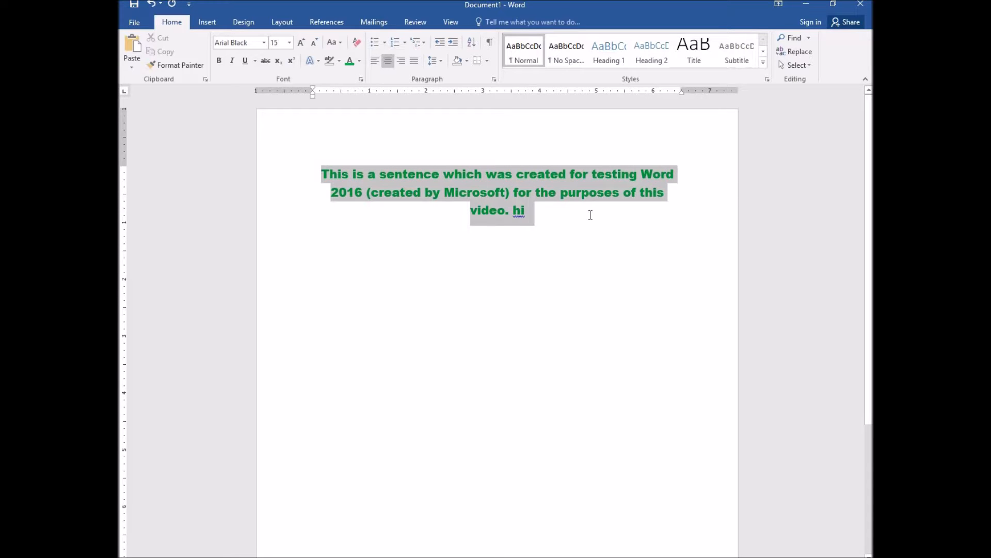
{"action": "left_click", "coordinate": [330, 62]}
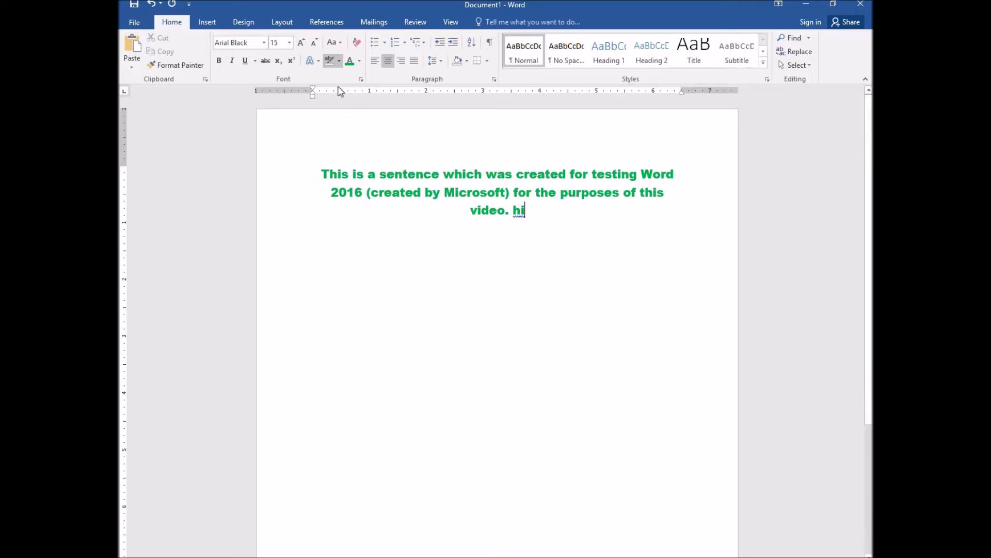
{"action": "triple_click", "coordinate": [324, 174]}
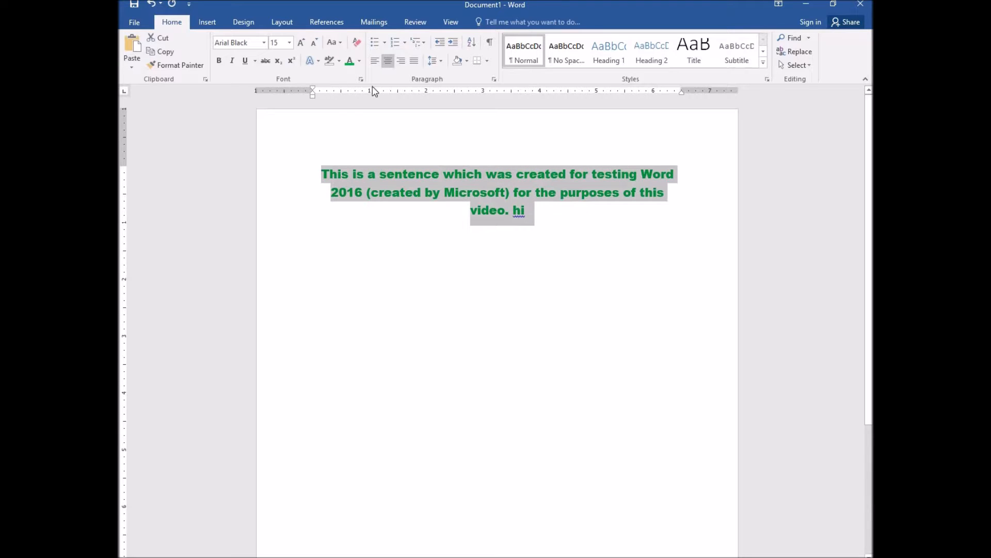
{"action": "left_click", "coordinate": [339, 63]}
{"action": "left_click", "coordinate": [355, 79]}
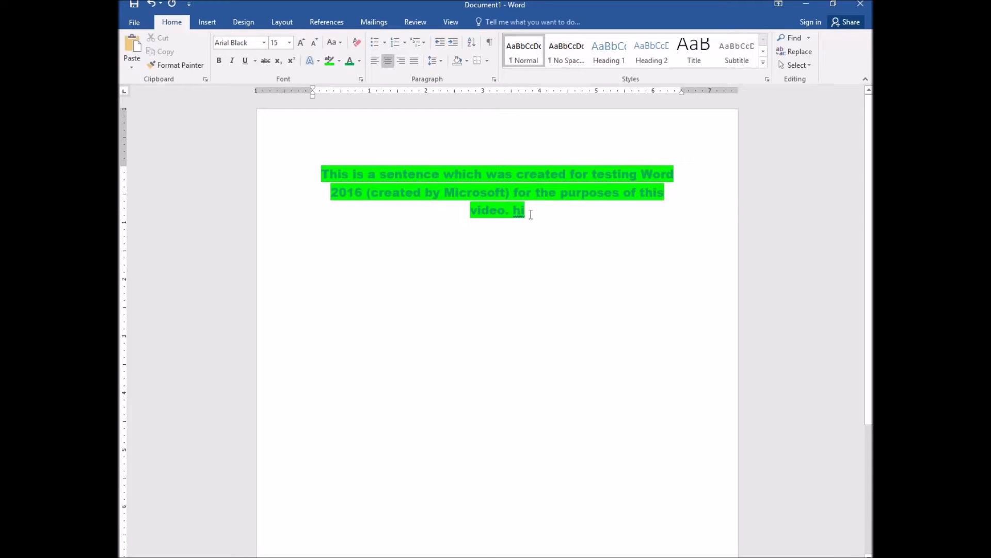
Step: Remove the bright green highlight from the whole paragraph and clear all of its formatting
{"action": "mouse_move", "coordinate": [529, 213]}
{"action": "left_mouse_down"}
{"action": "mouse_move", "coordinate": [318, 184]}
{"action": "mouse_move", "coordinate": [315, 172]}
{"action": "left_mouse_up"}
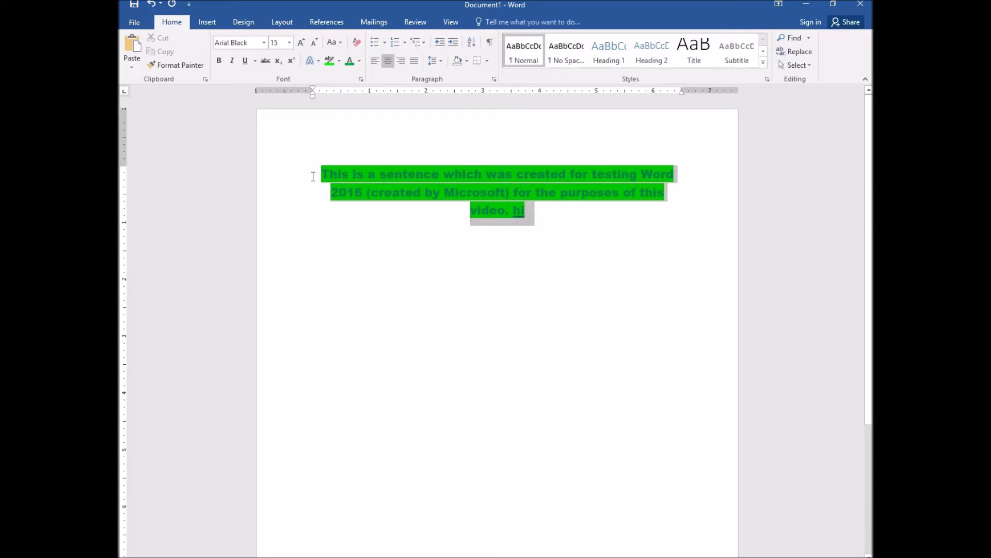
{"action": "left_click", "coordinate": [329, 66]}
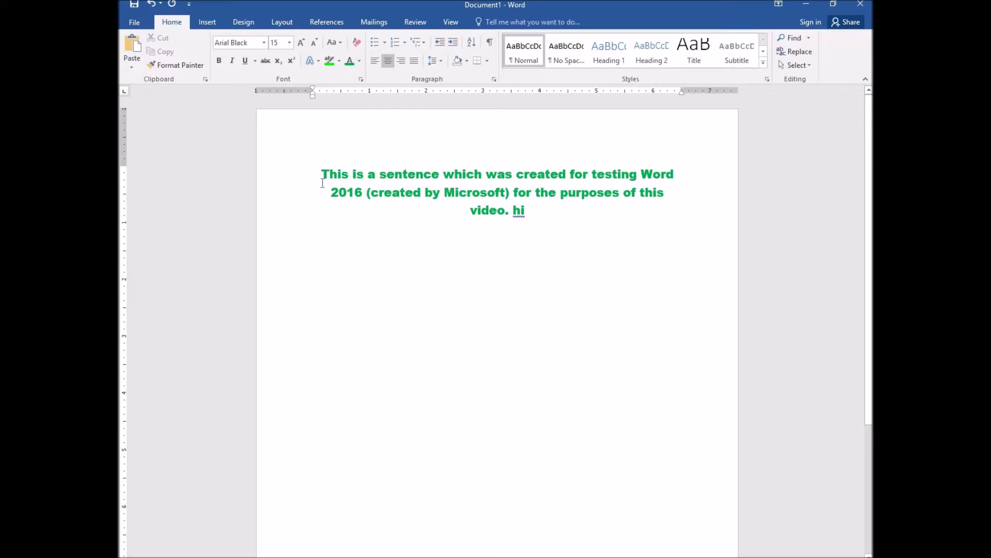
{"action": "left_click_drag", "start_coordinate": [321, 174], "coordinate": [546, 210]}
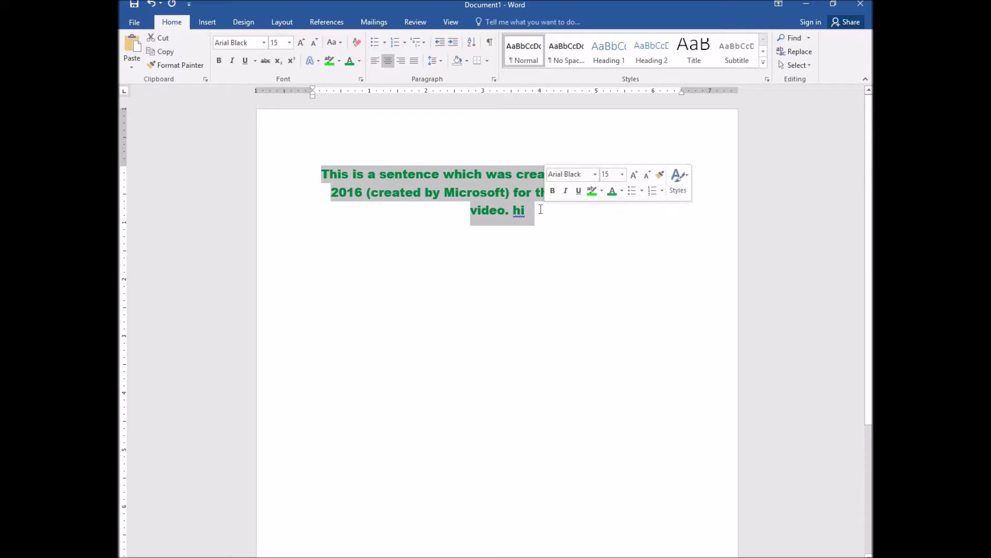
{"action": "left_click", "coordinate": [358, 43]}
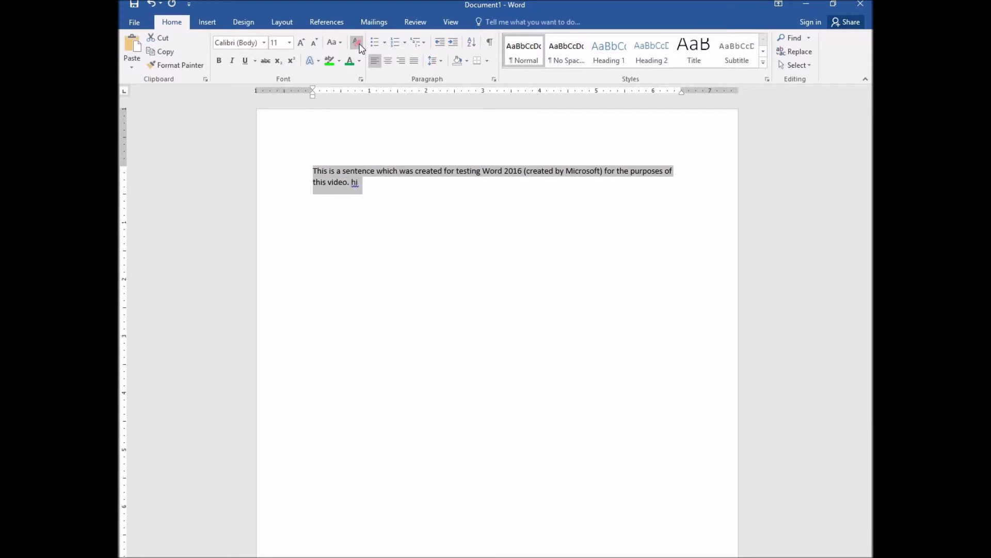
Step: Delete the word "hi" at the end of the paragraph
{"action": "left_click", "coordinate": [364, 188]}
{"action": "double_click", "coordinate": [354, 184]}
{"action": "key", "text": "BackSpace"}
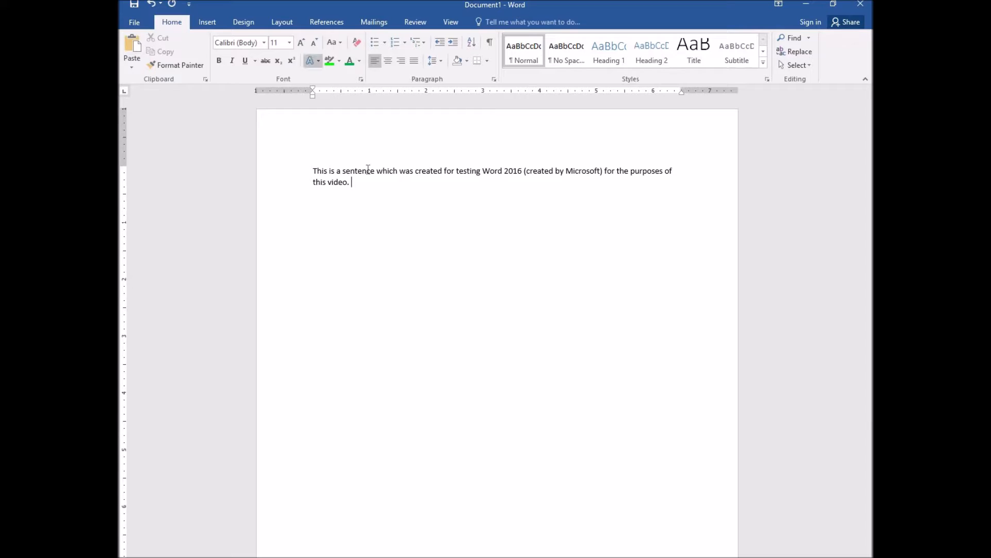
Step: Select the sentence and examine the change case options, underline styles and underline colours available for it
{"action": "double_click", "coordinate": [307, 167]}
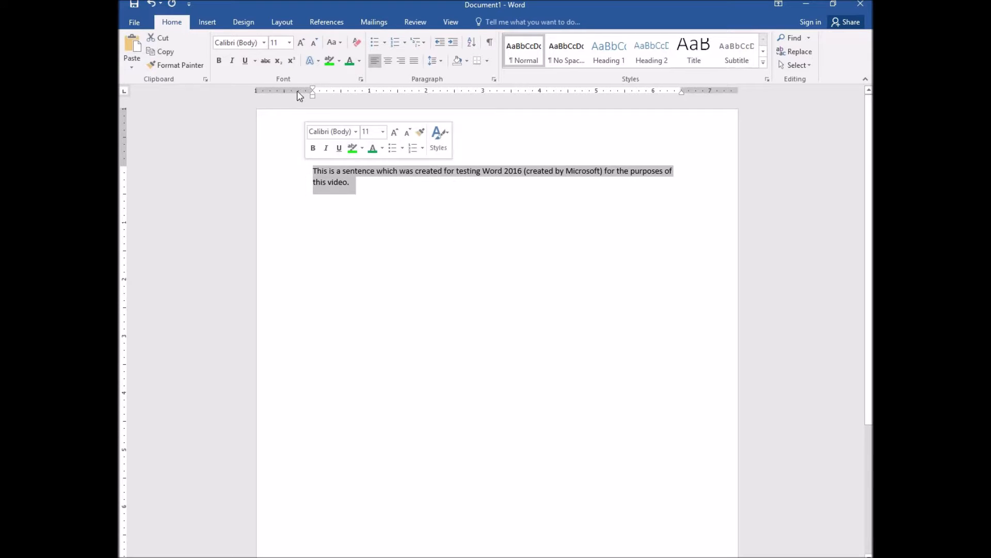
{"action": "left_click", "coordinate": [338, 46]}
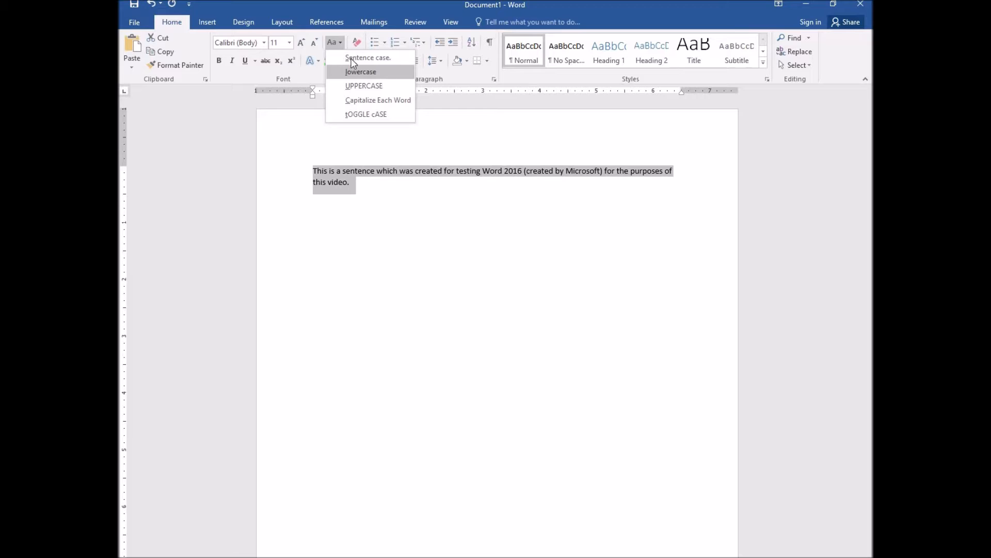
{"action": "left_click", "coordinate": [334, 42]}
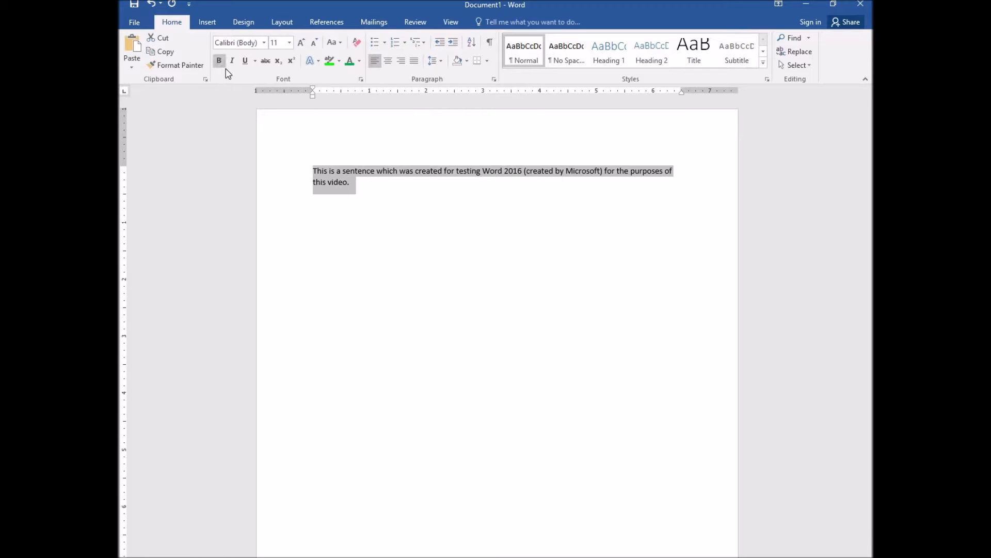
{"action": "left_click", "coordinate": [255, 61]}
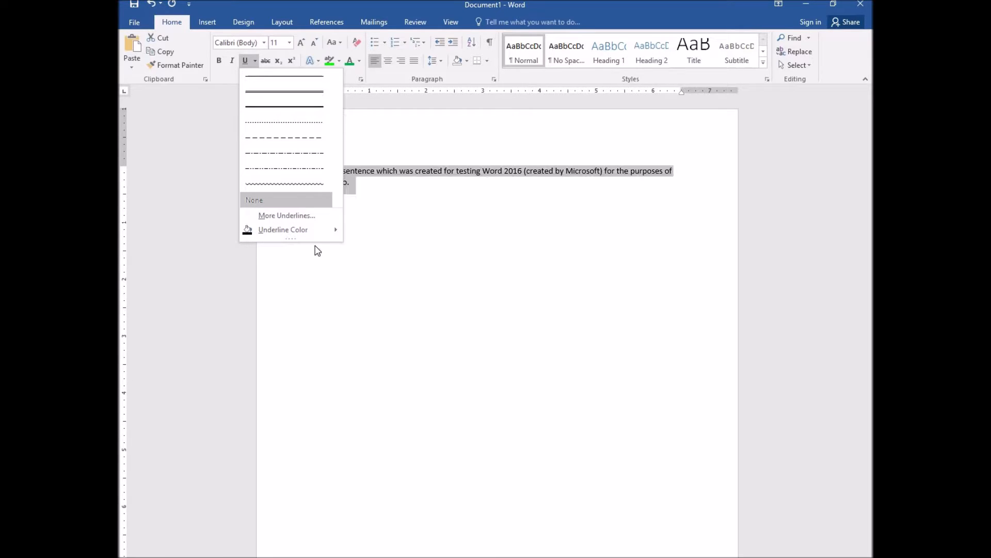
{"action": "mouse_move", "coordinate": [324, 239]}
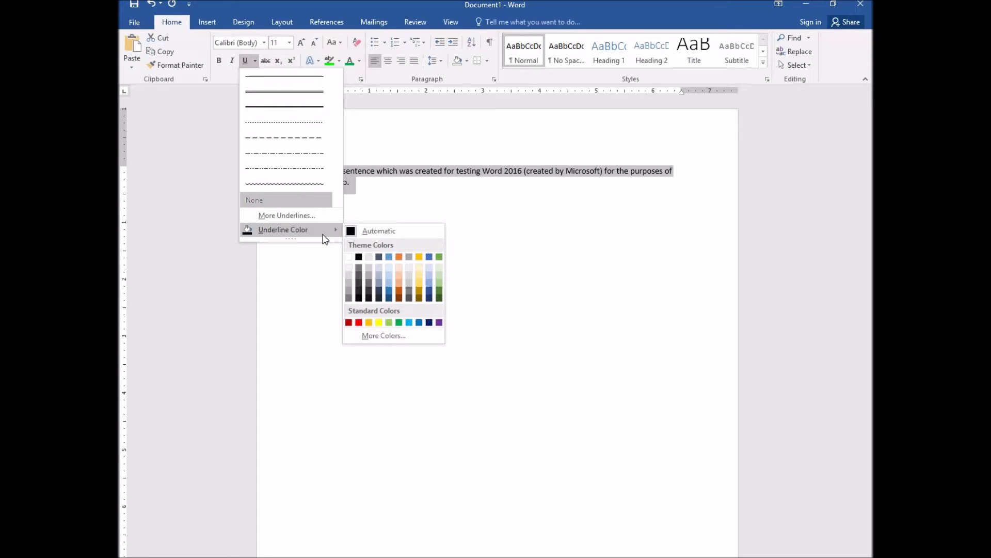
{"action": "left_click", "coordinate": [302, 286]}
{"action": "left_click", "coordinate": [398, 199]}
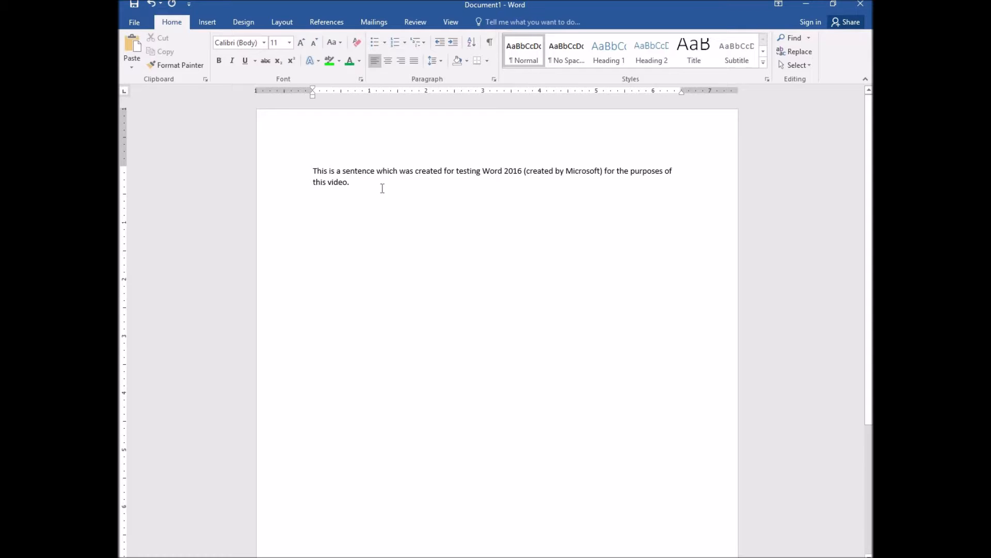
{"action": "left_click_drag", "start_coordinate": [352, 185], "coordinate": [316, 171]}
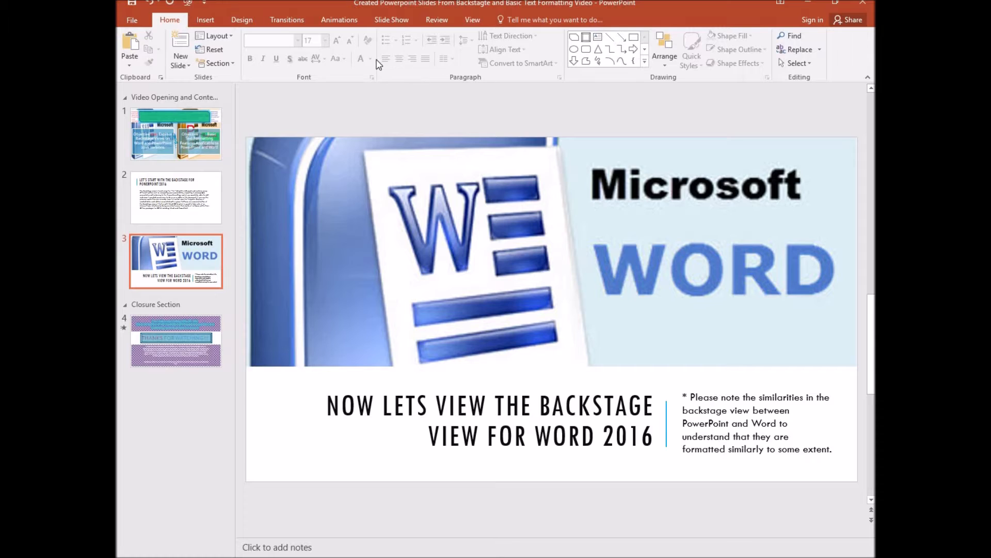
Step: Select the note text beside the title on slide 3 and examine the available fonts and font sizes
{"action": "triple_click", "coordinate": [709, 411]}
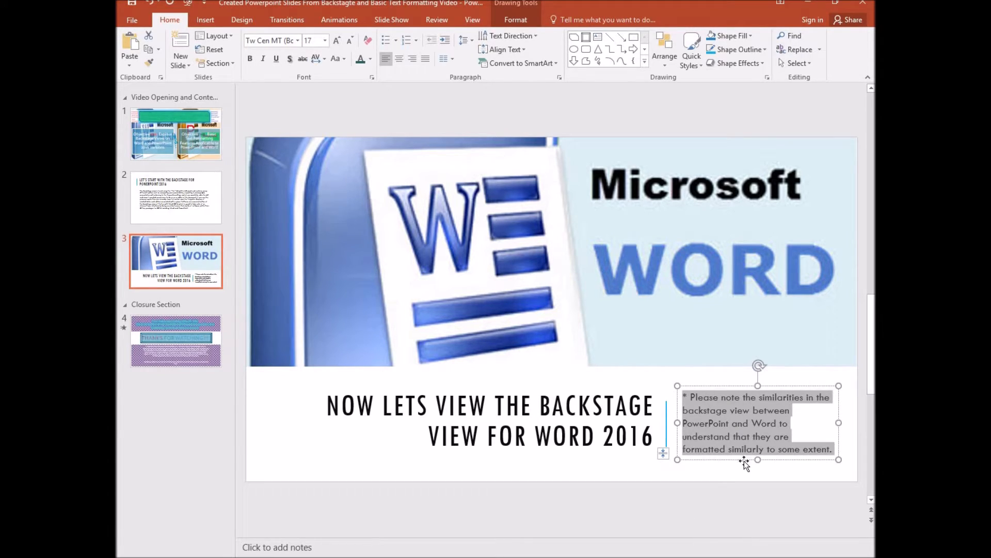
{"action": "left_click", "coordinate": [298, 41]}
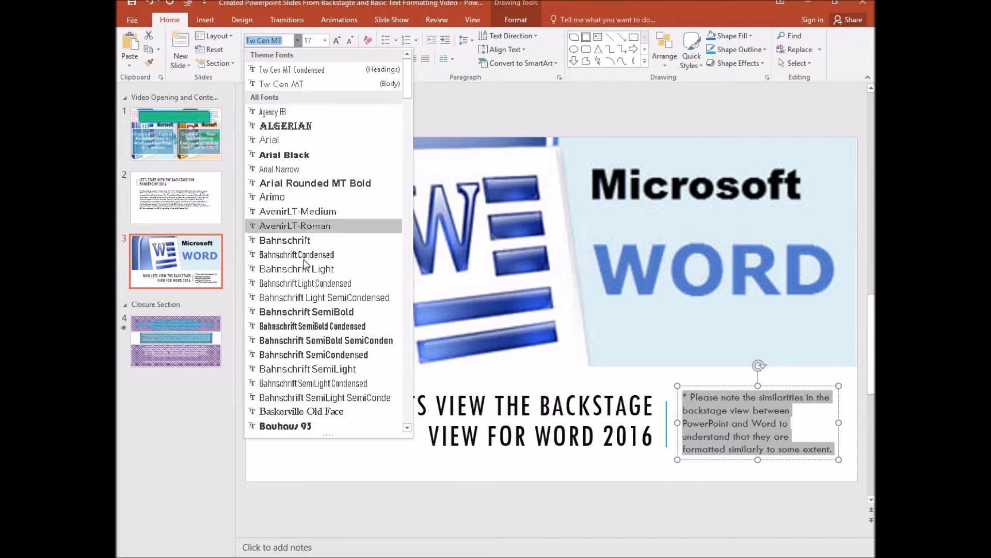
{"action": "left_click", "coordinate": [297, 41]}
{"action": "left_click", "coordinate": [325, 40]}
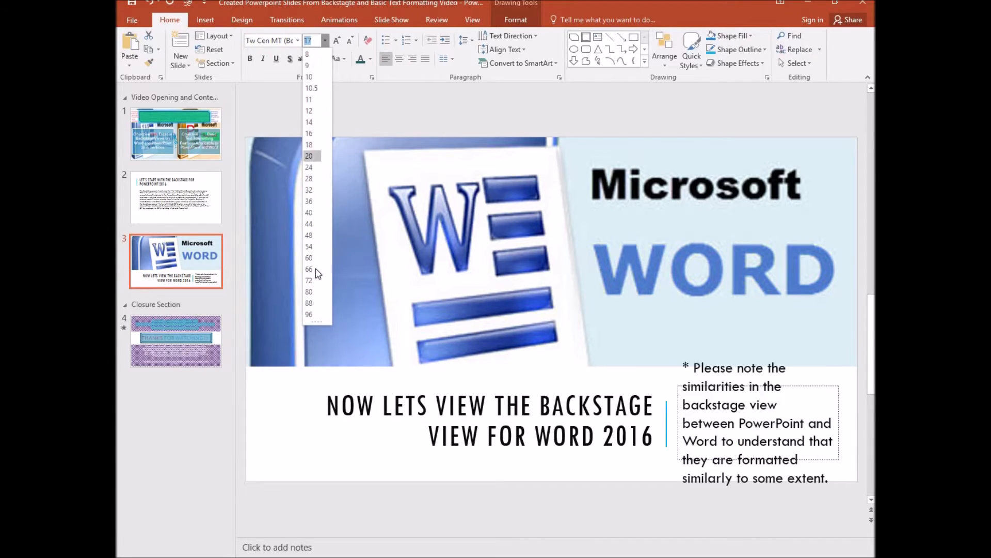
{"action": "left_click", "coordinate": [326, 41]}
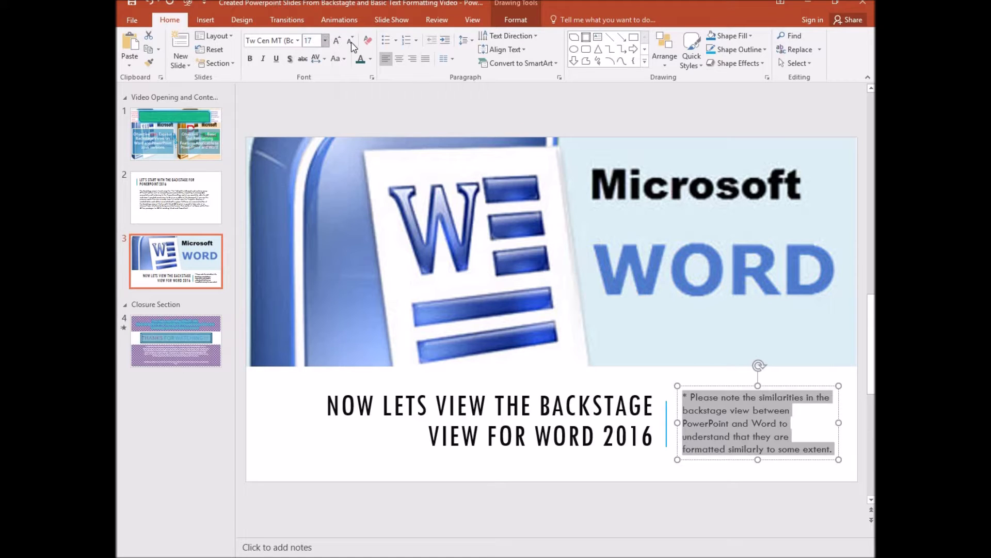